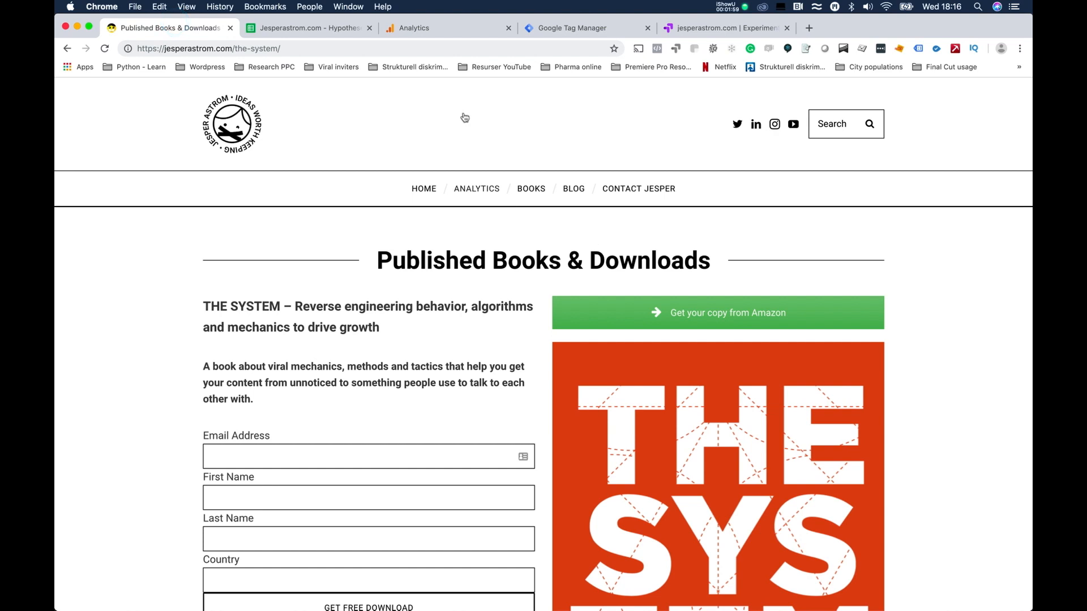
# Review the hypotheses spreadsheet, the Google Optimize container page and the Google Tag Manager workspace overview
pyautogui.click(313, 27)
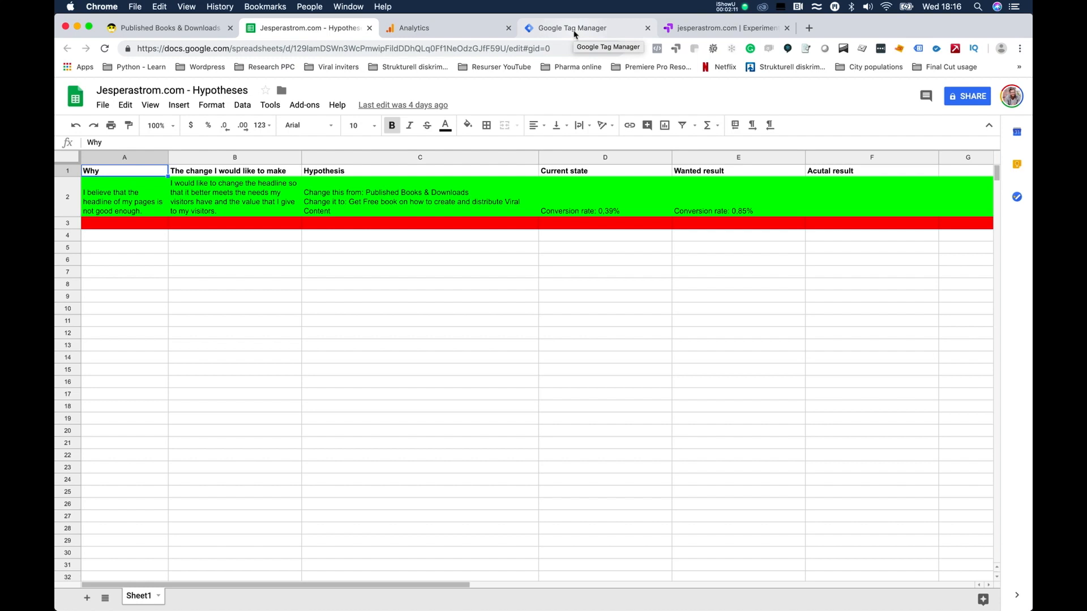
pyautogui.click(695, 29)
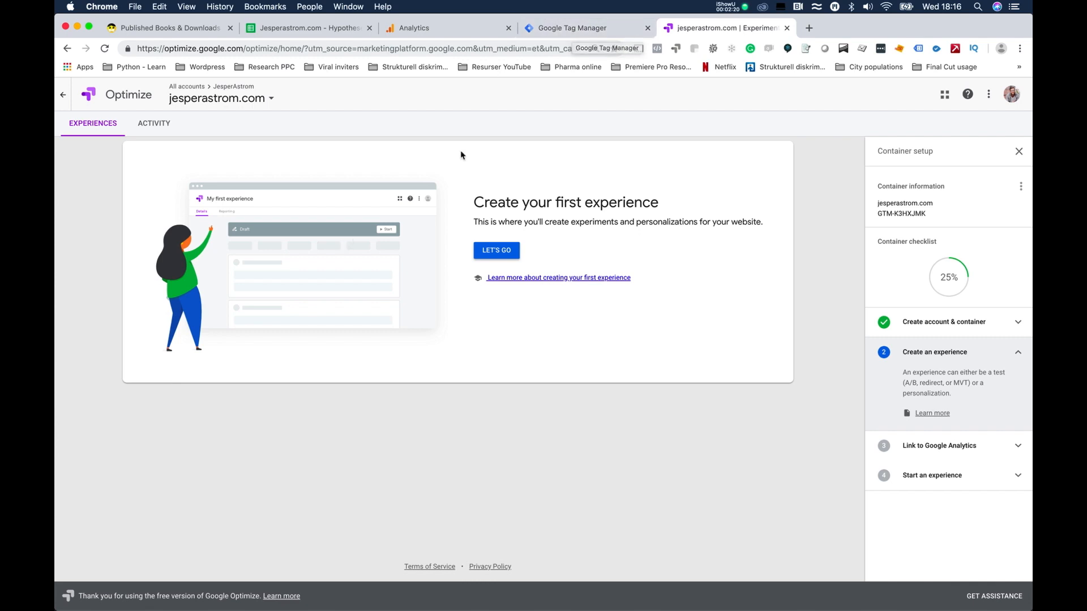
pyautogui.click(546, 30)
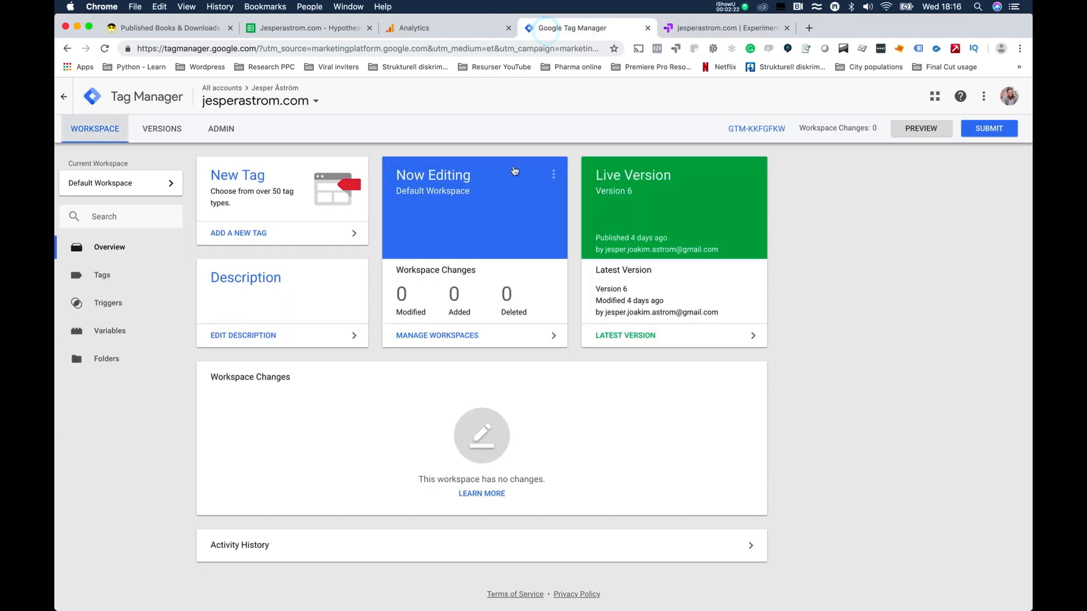
pyautogui.click(739, 30)
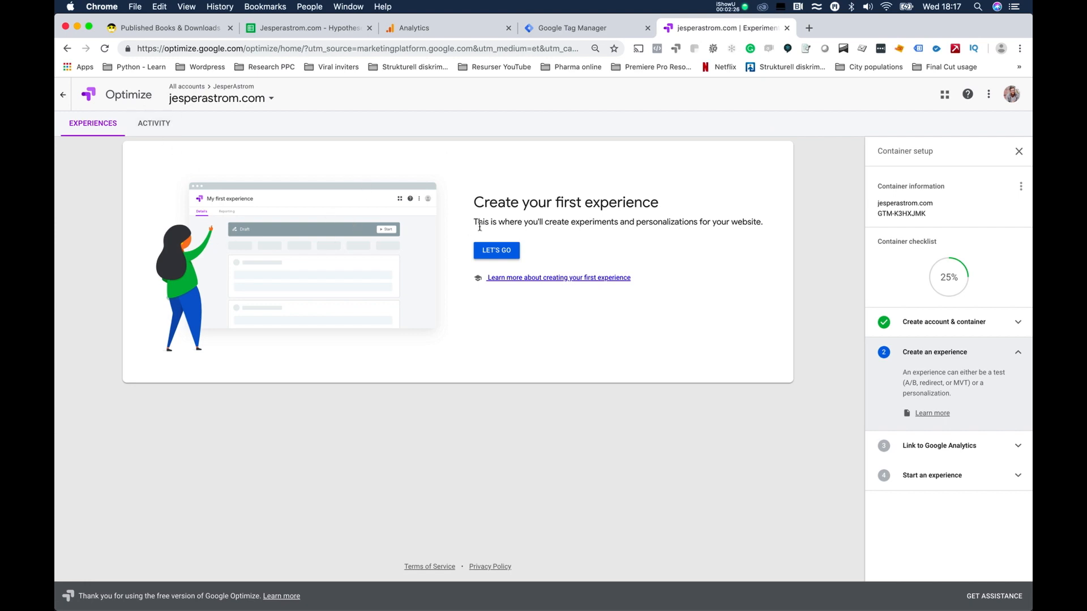
# In Google Tag Manager, create a new tag with Google Optimize as its tag type
pyautogui.click(578, 34)
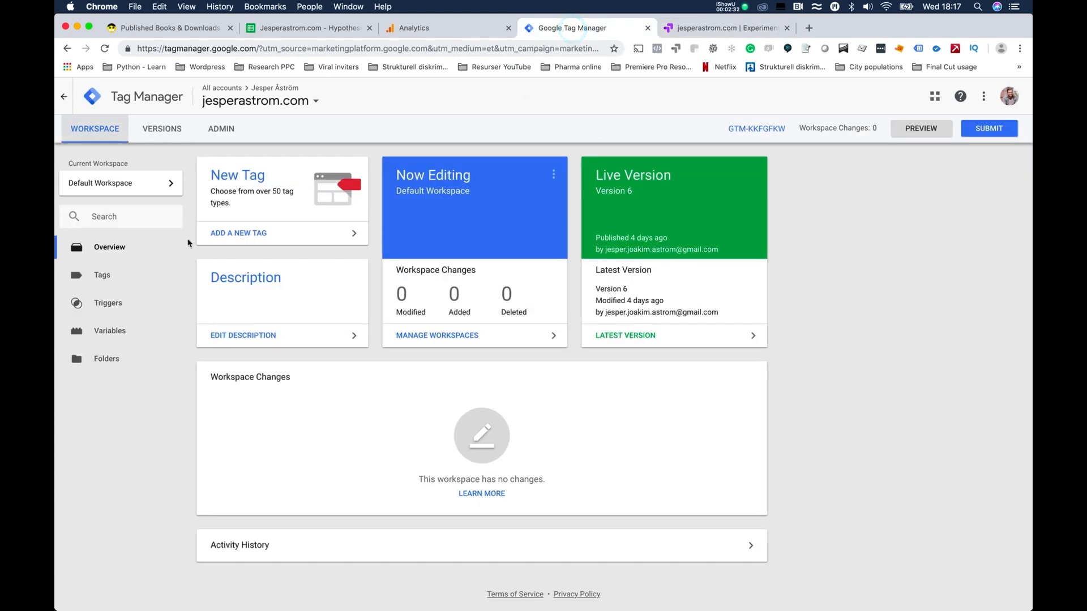
pyautogui.click(124, 276)
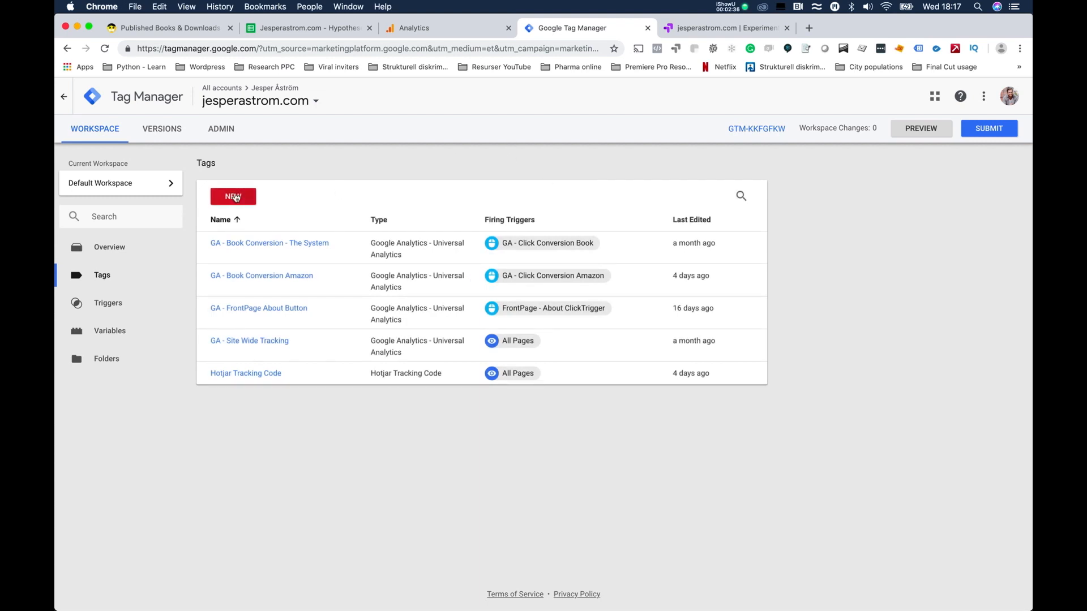
pyautogui.click(233, 196)
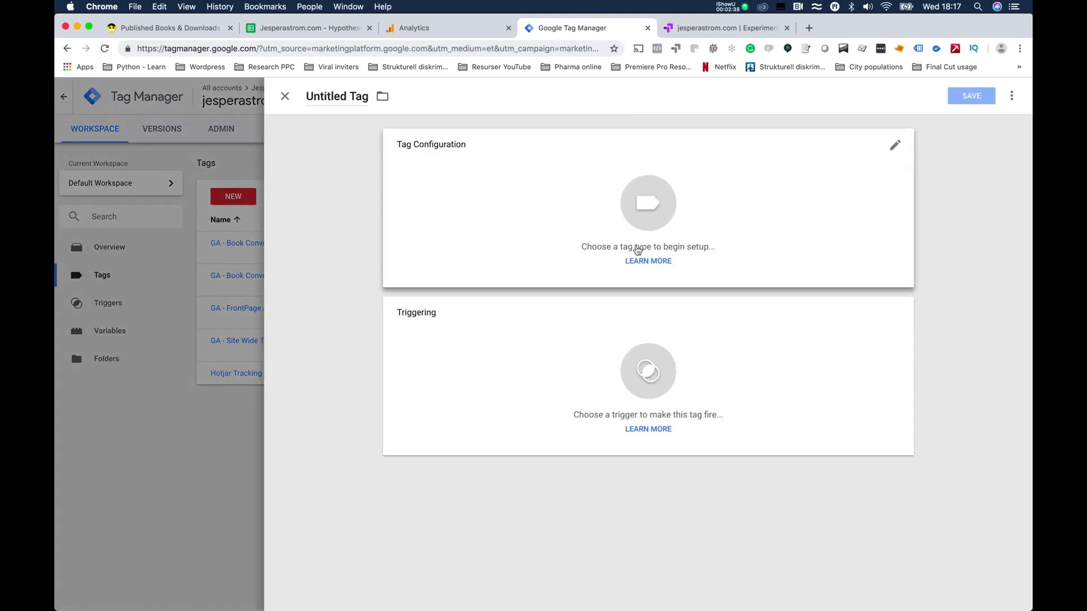
pyautogui.click(637, 215)
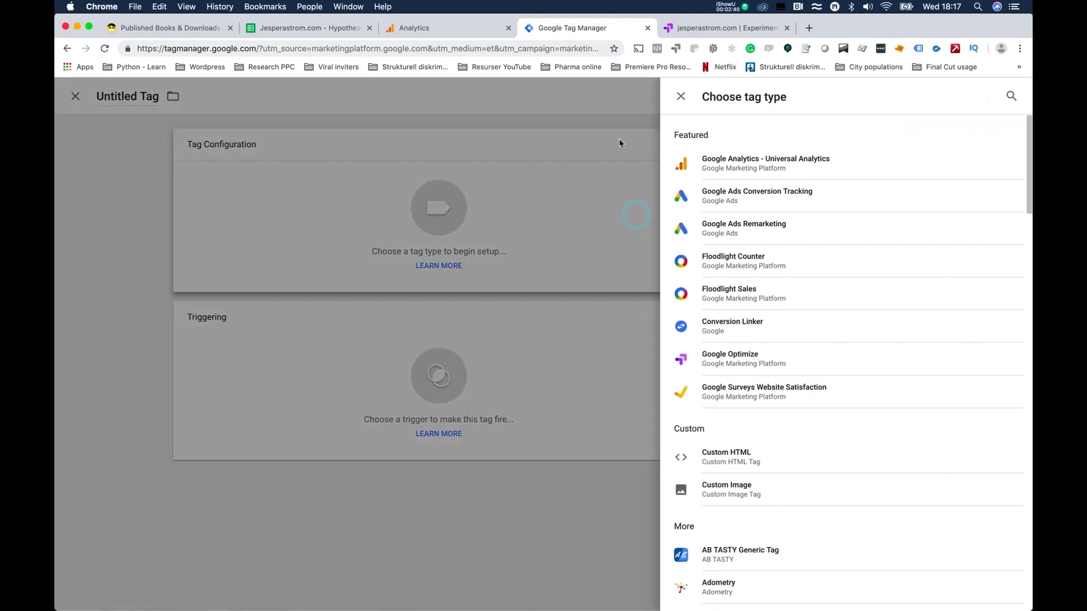
pyautogui.click(726, 355)
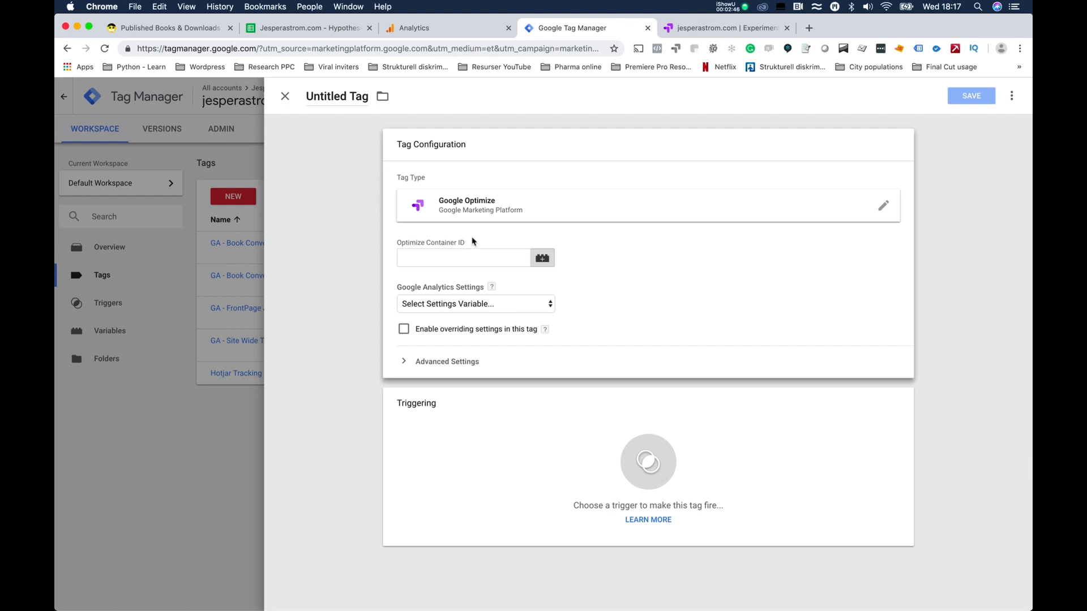
# Copy the container ID from Google Optimize's container information into the new tag's Optimize Container ID in Tag Manager
pyautogui.click(736, 28)
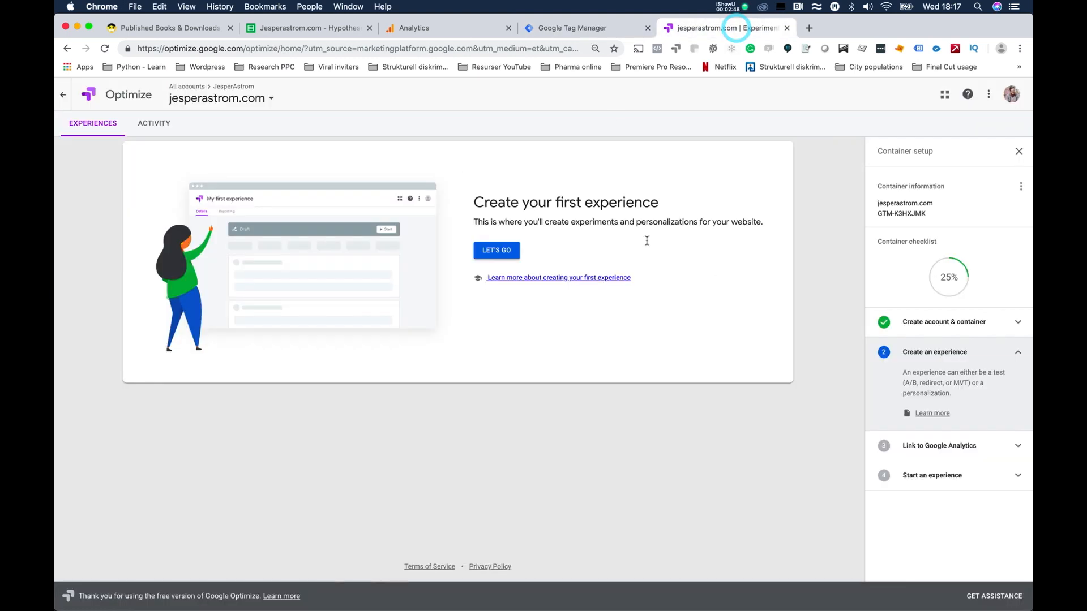
pyautogui.moveTo(931, 218); pyautogui.dragTo(878, 216)
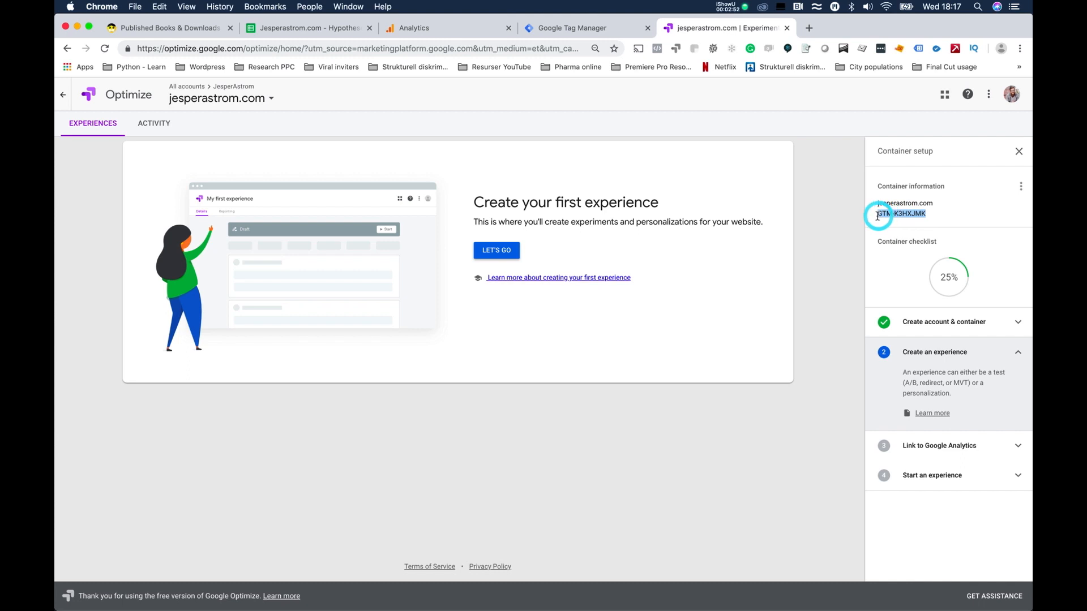
pyautogui.press('super+c')
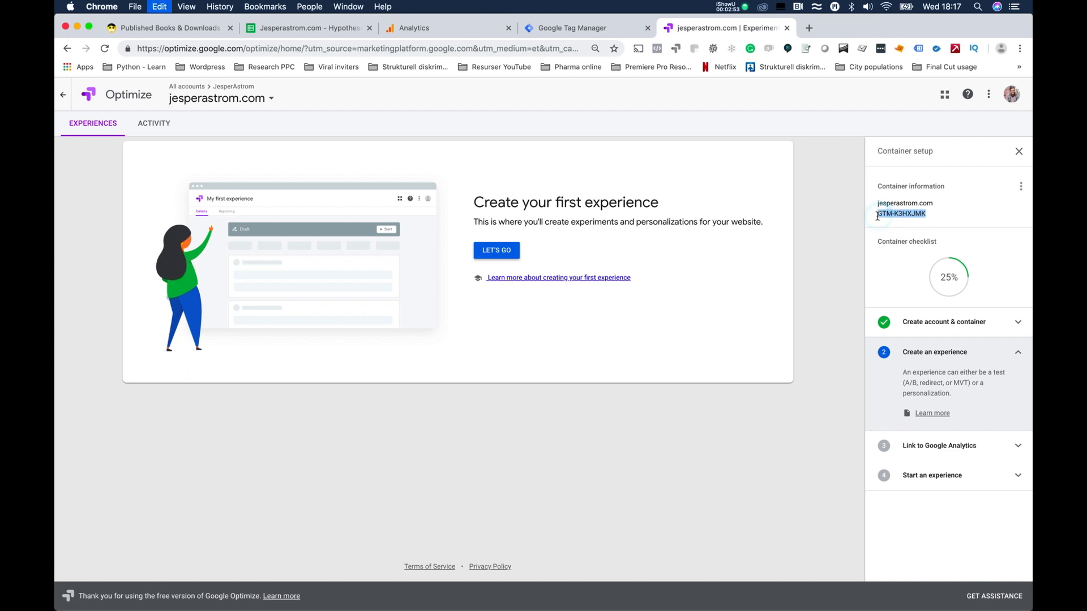
pyautogui.click(555, 28)
pyautogui.click(449, 258)
pyautogui.press('super+v')
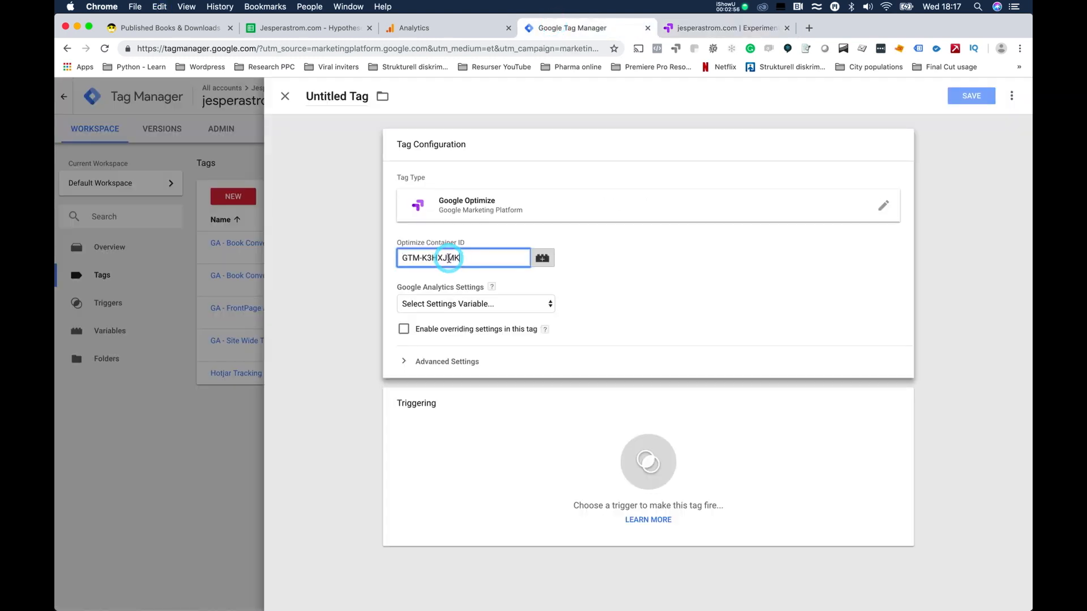
# Set the tag's Google Analytics settings variable to {{GA - Site Wide Tracking}} and its firing trigger to All Pages
pyautogui.click(537, 307)
pyautogui.click(534, 314)
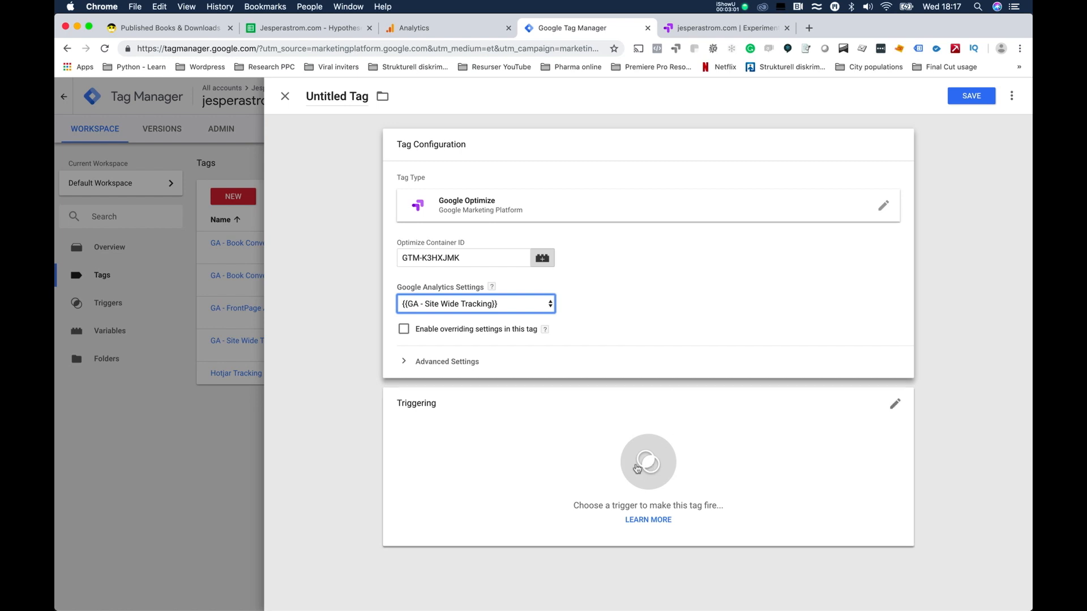
pyautogui.click(693, 470)
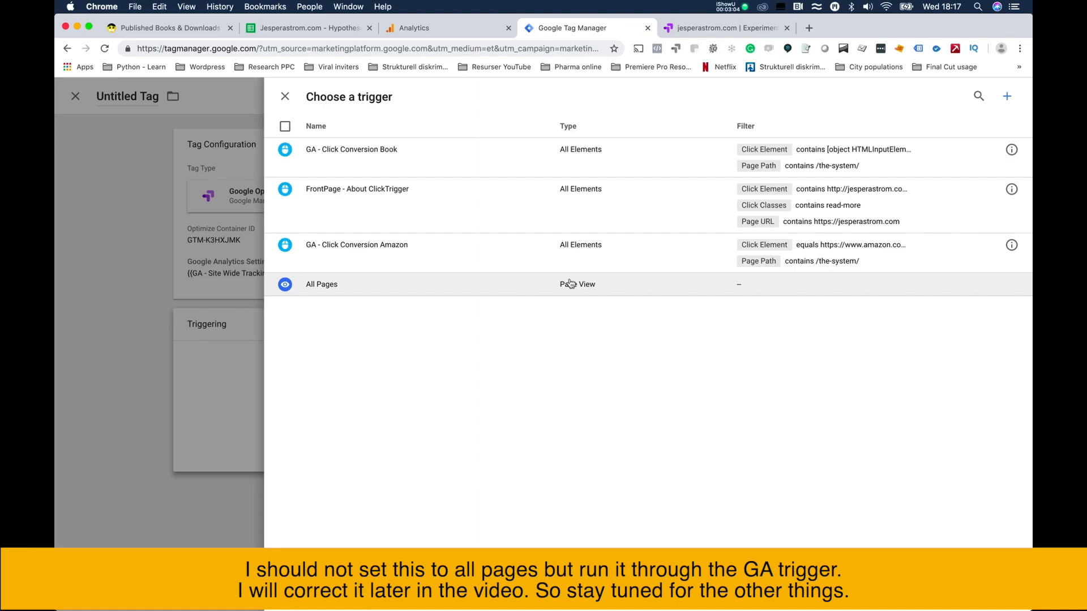
pyautogui.click(572, 281)
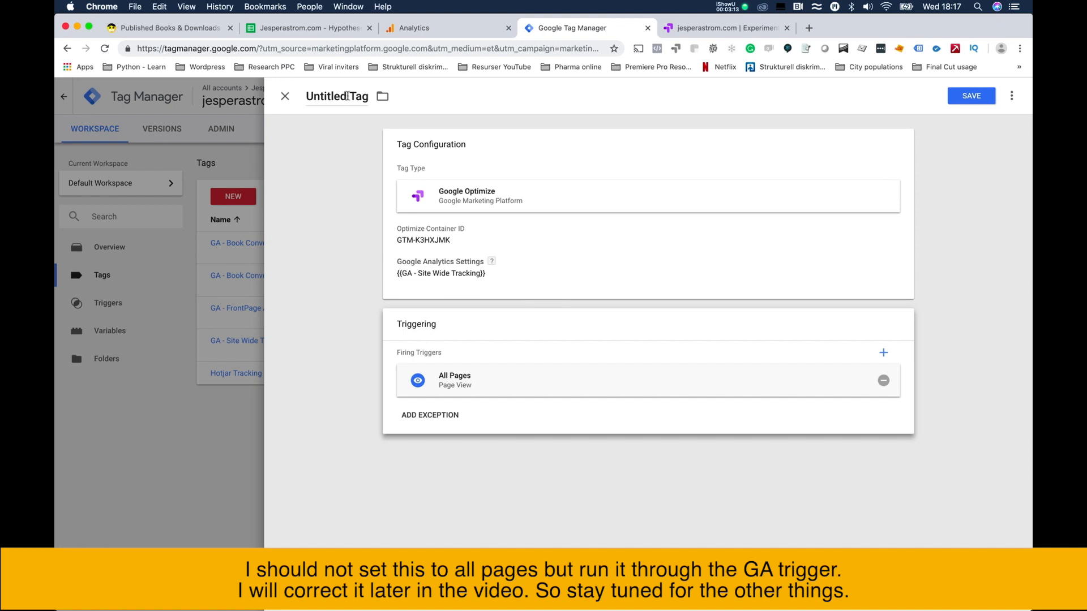
# Name the tag "GO - Google Optimize Container Site wide" and save it
pyautogui.click(348, 96)
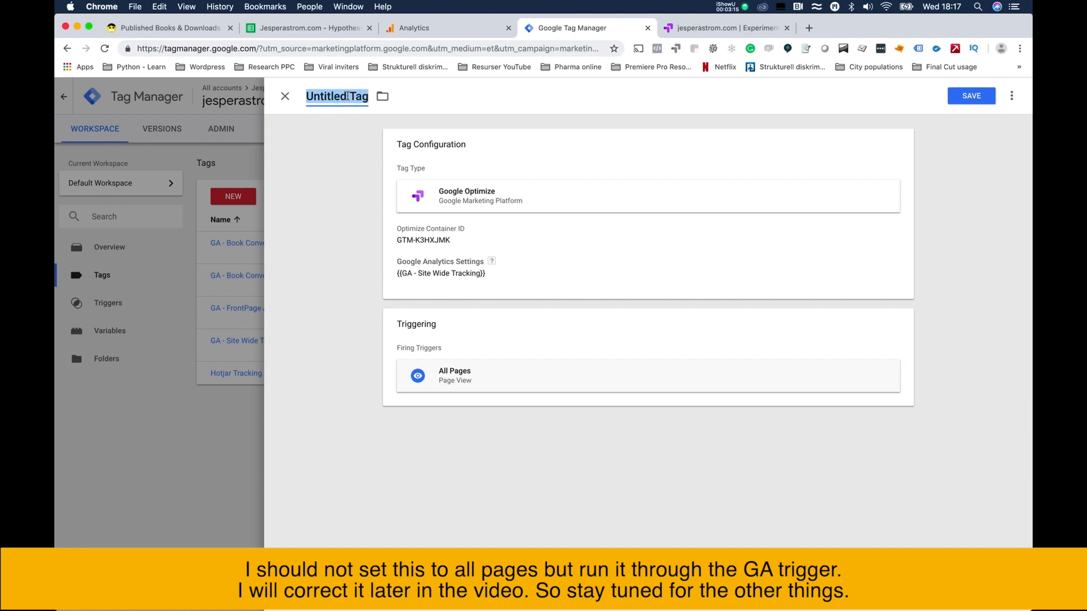
pyautogui.write('GO')
pyautogui.write('-')
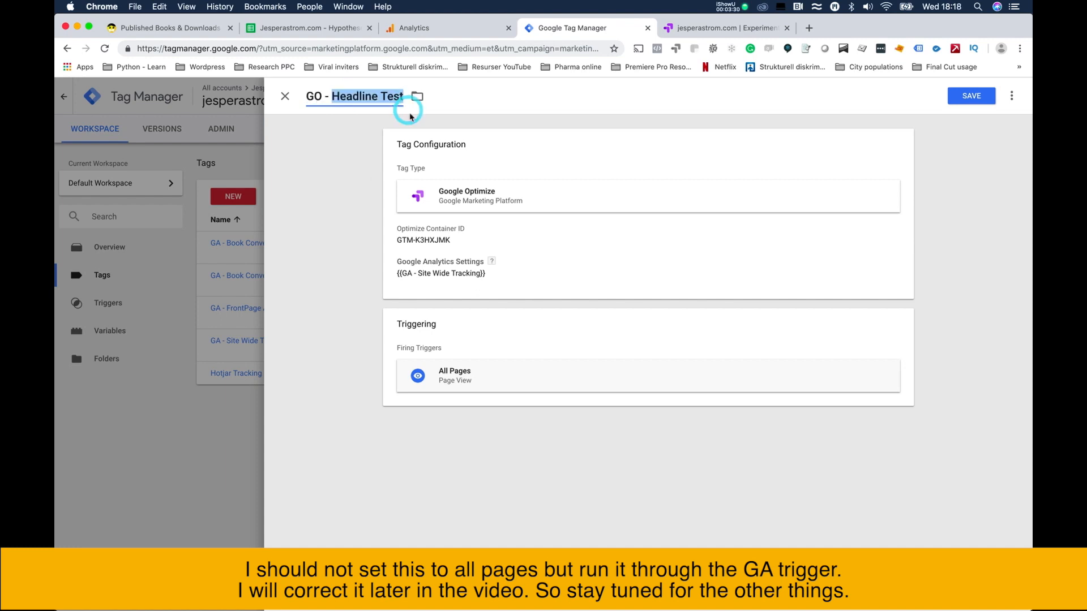
pyautogui.write('Google')
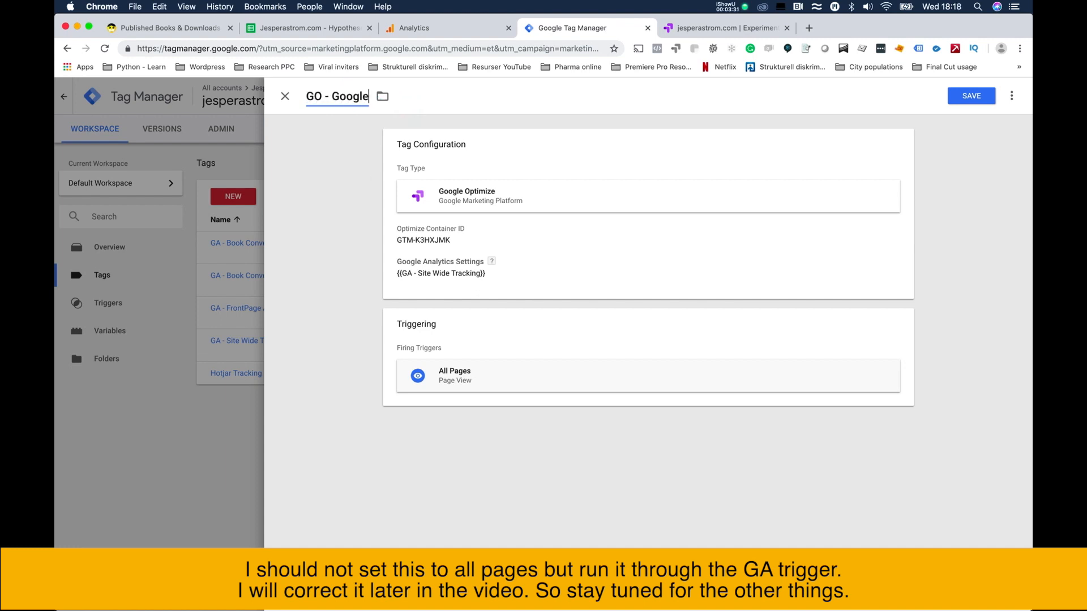
pyautogui.write(' Opti')
pyautogui.write('mize Conta')
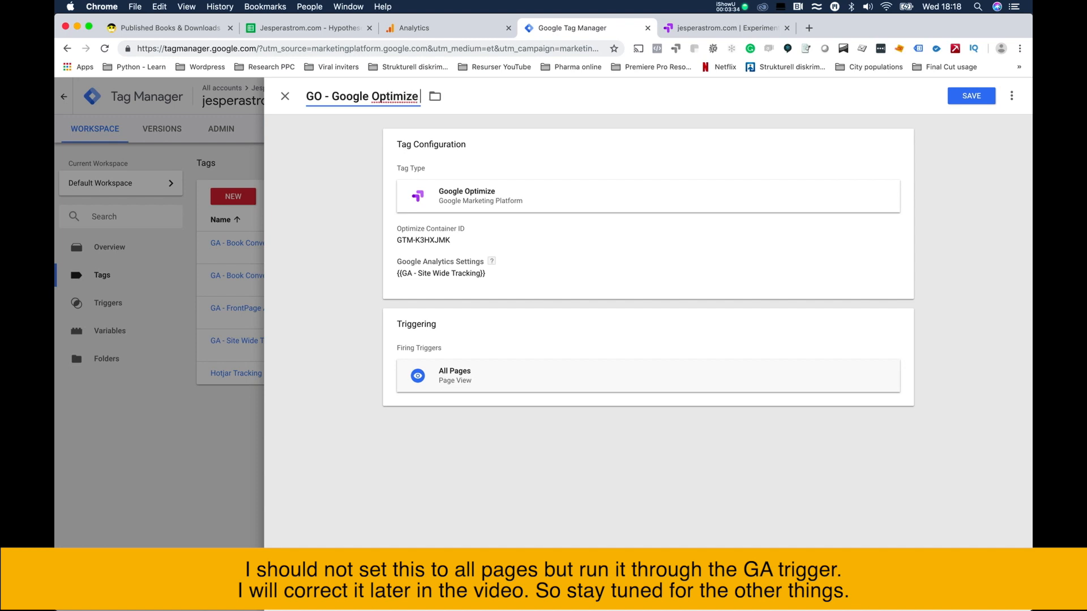
pyautogui.write('iner A')
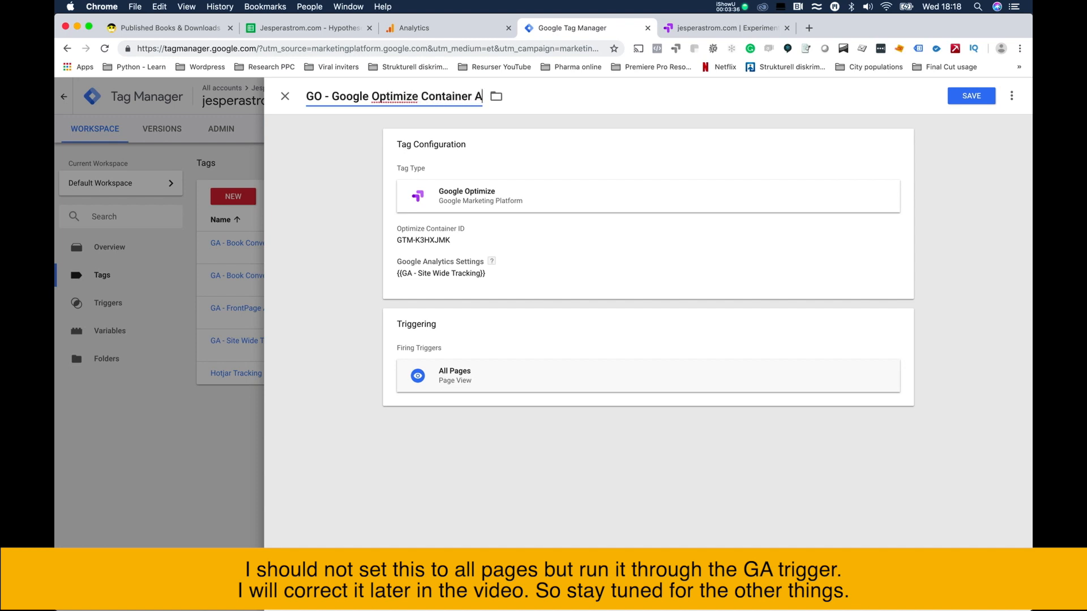
pyautogui.write('ll Site')
pyautogui.press('BackSpace')
pyautogui.press('BackSpace')
pyautogui.press('BackSpace')
pyautogui.press('BackSpace')
pyautogui.press('BackSpace')
pyautogui.press('BackSpace')
pyautogui.press('BackSpace')
pyautogui.press('BackSpace')
pyautogui.press('BackSpace')
pyautogui.write('Site wied')
pyautogui.press('BackSpace')
pyautogui.press('BackSpace')
pyautogui.write('de')
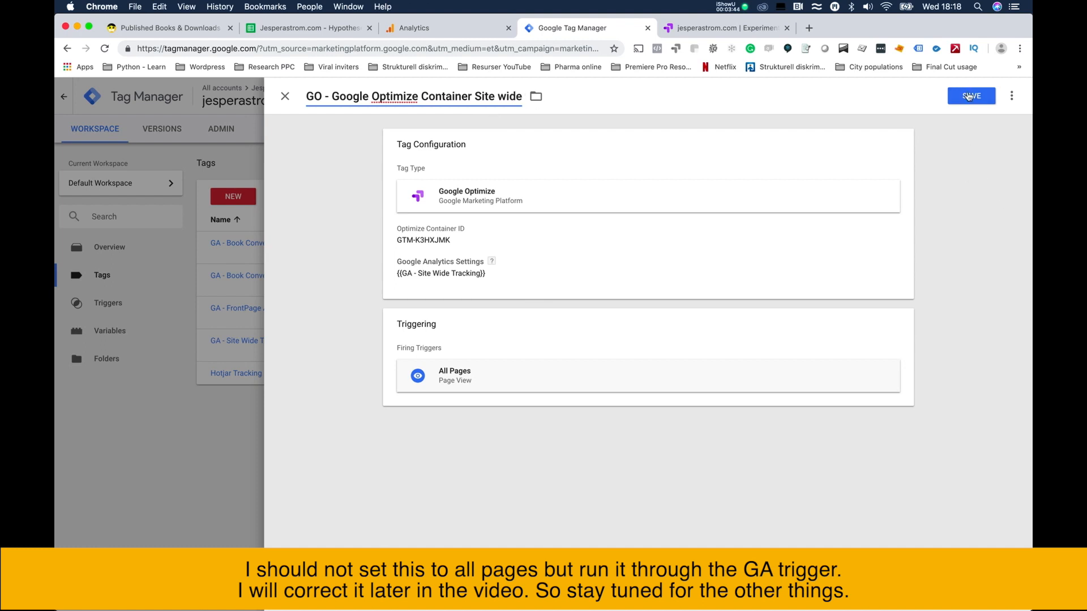
pyautogui.click(972, 95)
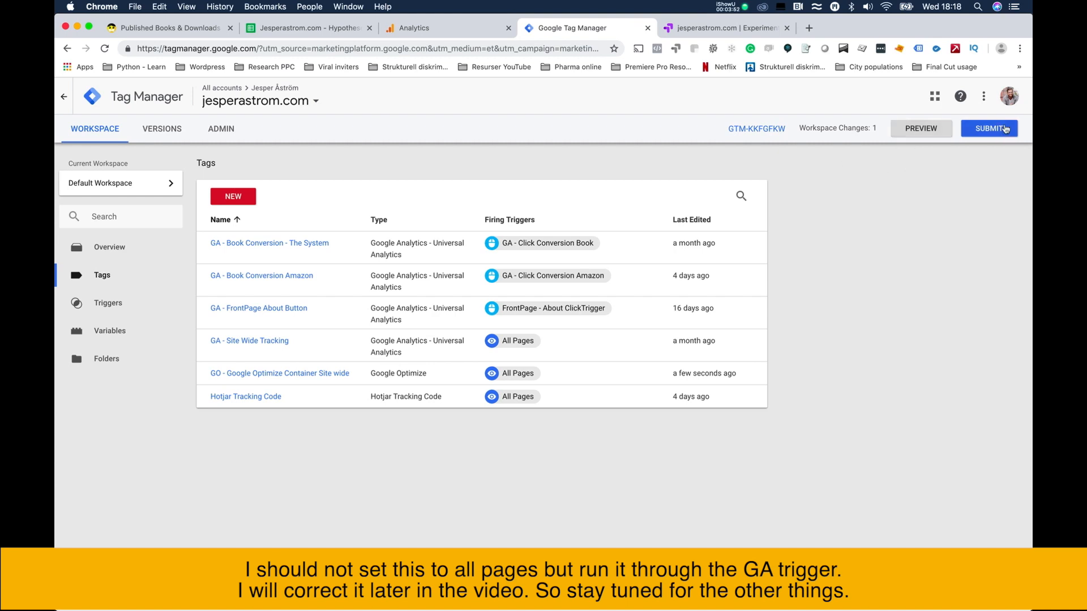
# Submit the workspace changes and publish them as a version named "Google Optimize Script Install"
pyautogui.click(989, 128)
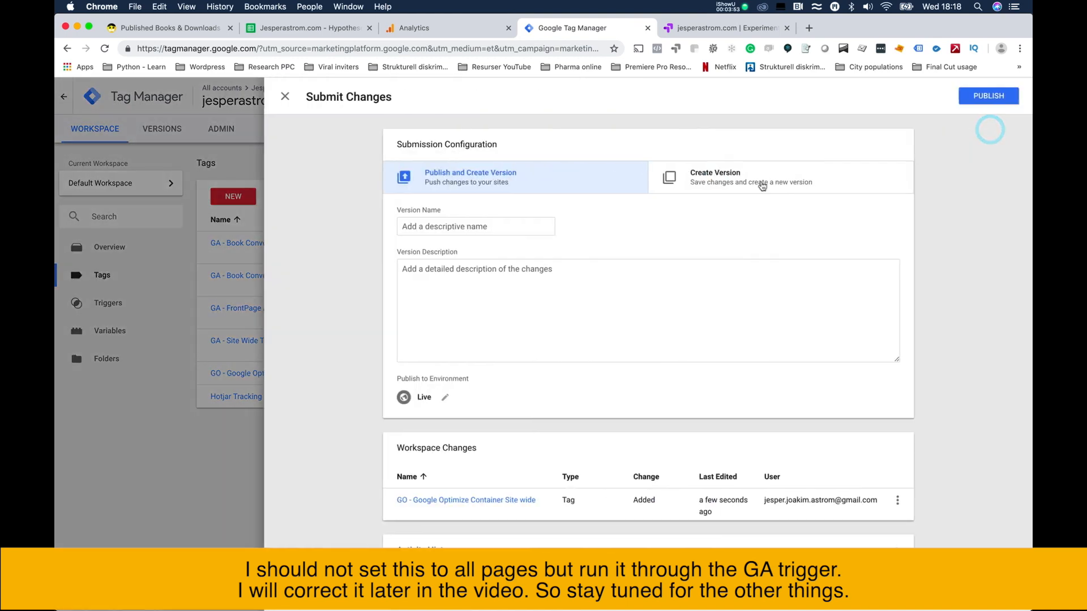
pyautogui.click(493, 228)
pyautogui.write('Google Optimize Script Install')
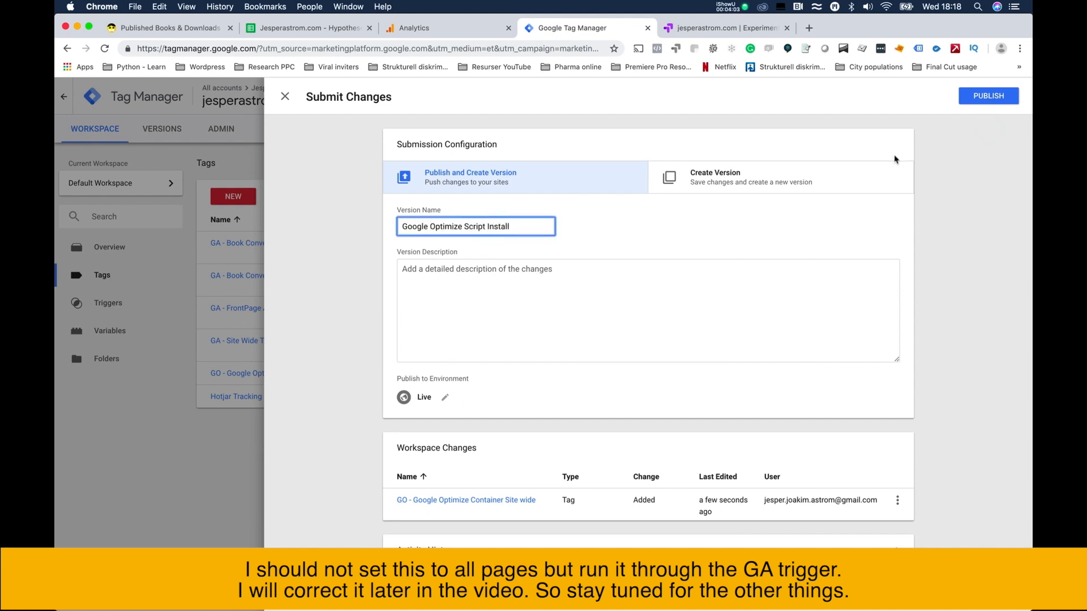
pyautogui.click(1003, 98)
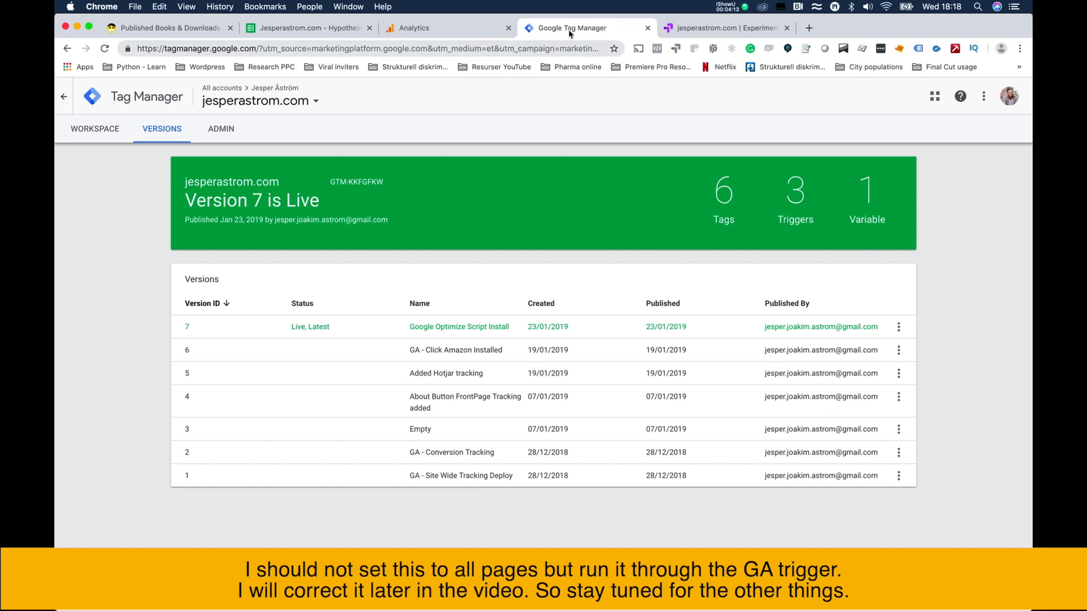
# Check the Optimize container page, then examine the current and wanted conversion rates in row 2 of the hypotheses spreadsheet
pyautogui.click(697, 29)
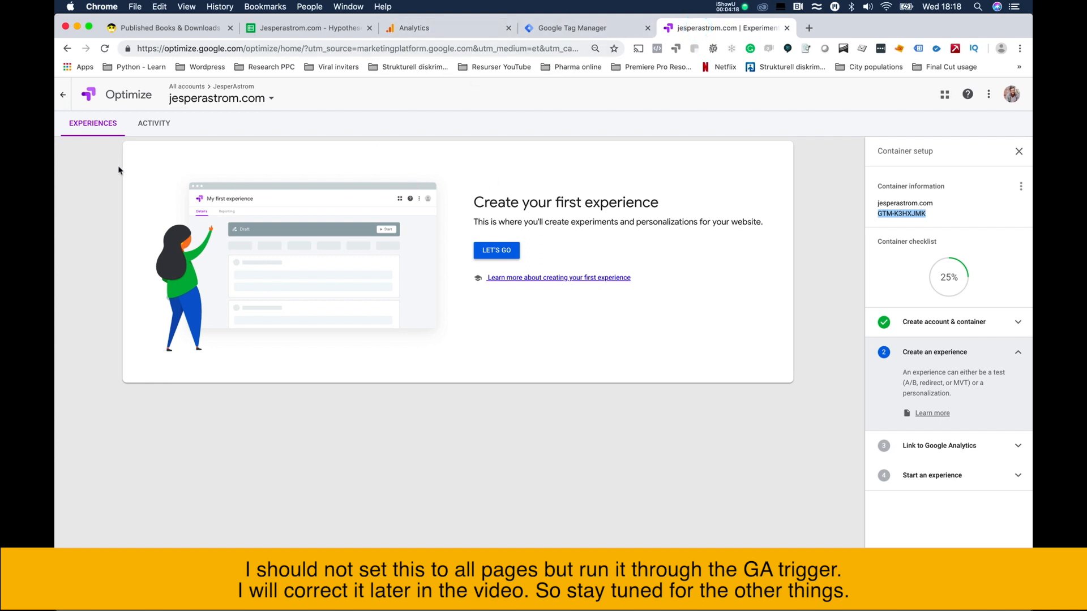
pyautogui.click(315, 29)
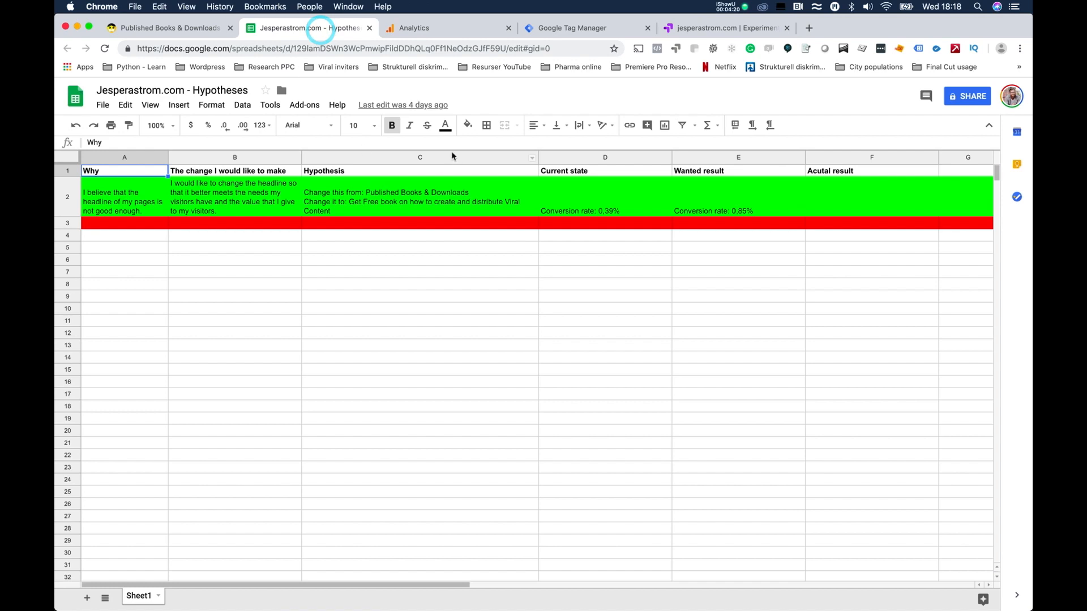
pyautogui.click(616, 208)
pyautogui.click(735, 204)
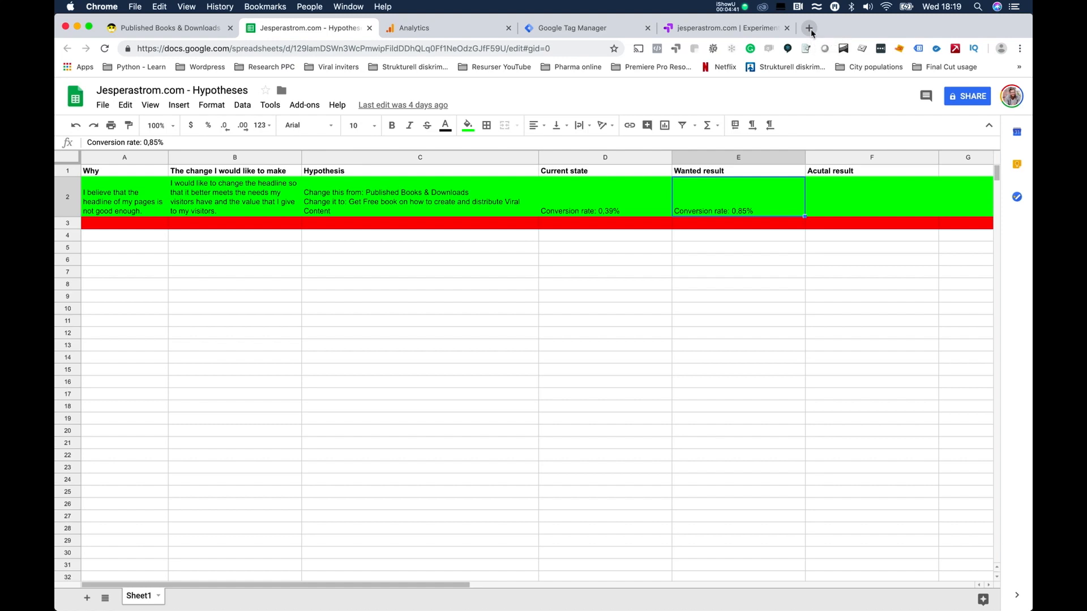
# Search Google in a new tab for "sample size calculator", open Optimizely's A/B Test Sample Size Calculator and accept its cookies
pyautogui.click(810, 28)
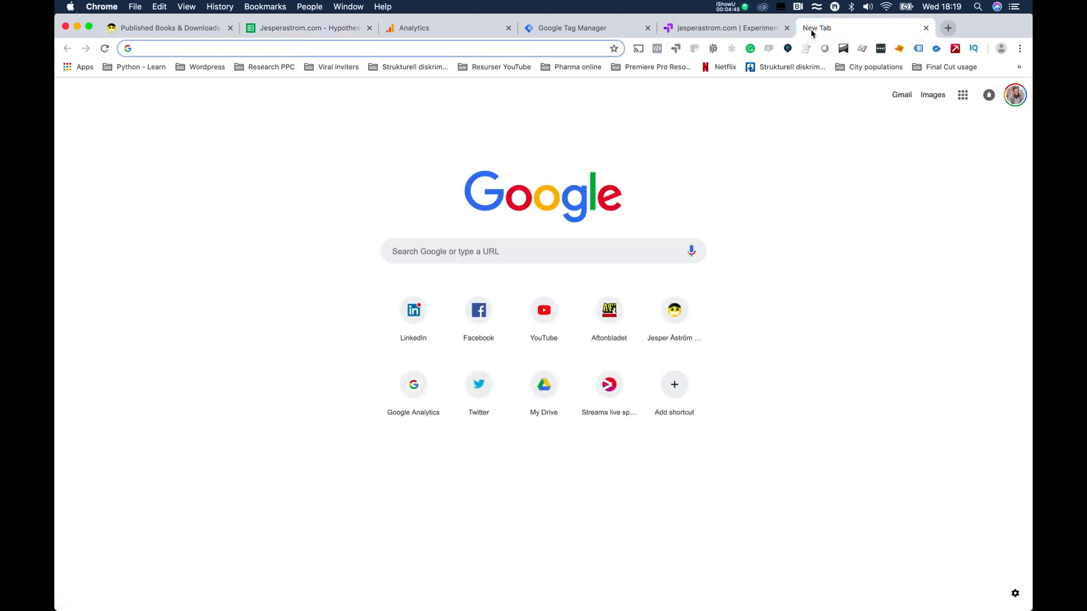
pyautogui.write('sample')
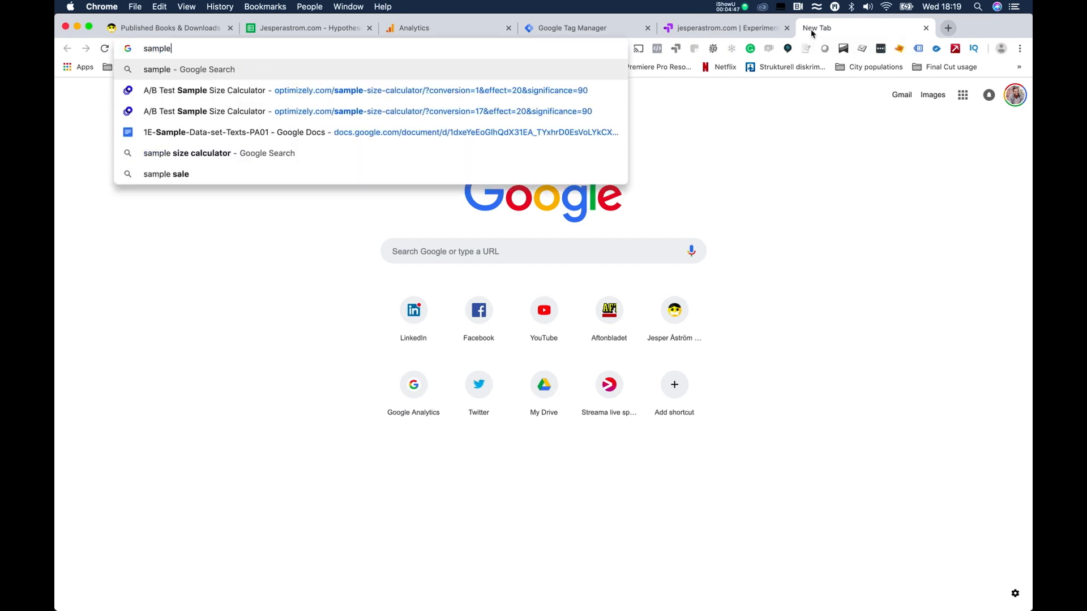
pyautogui.write(' size cal')
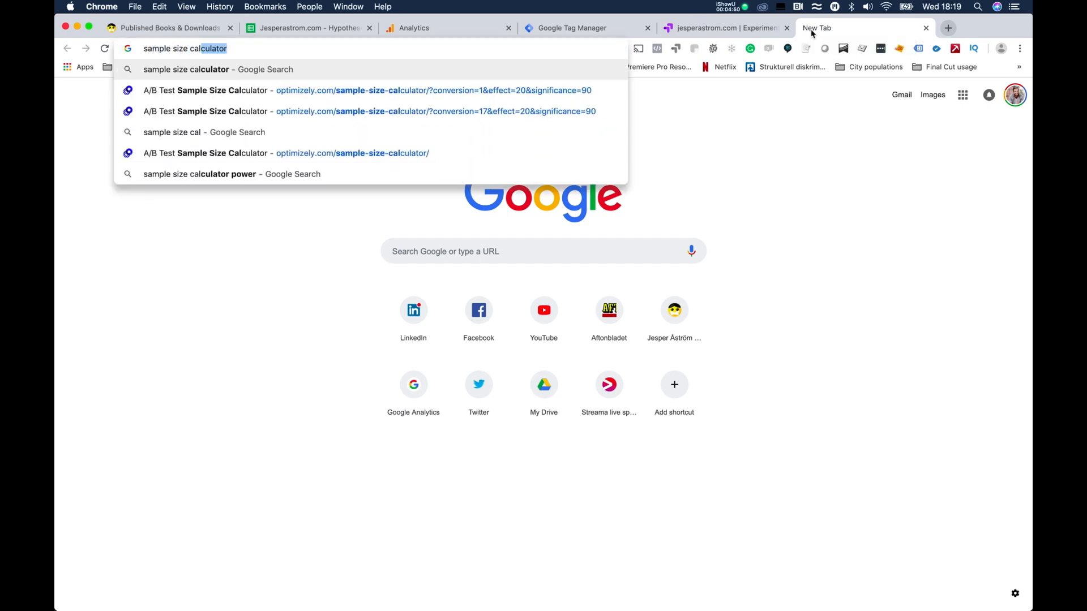
pyautogui.press('Return')
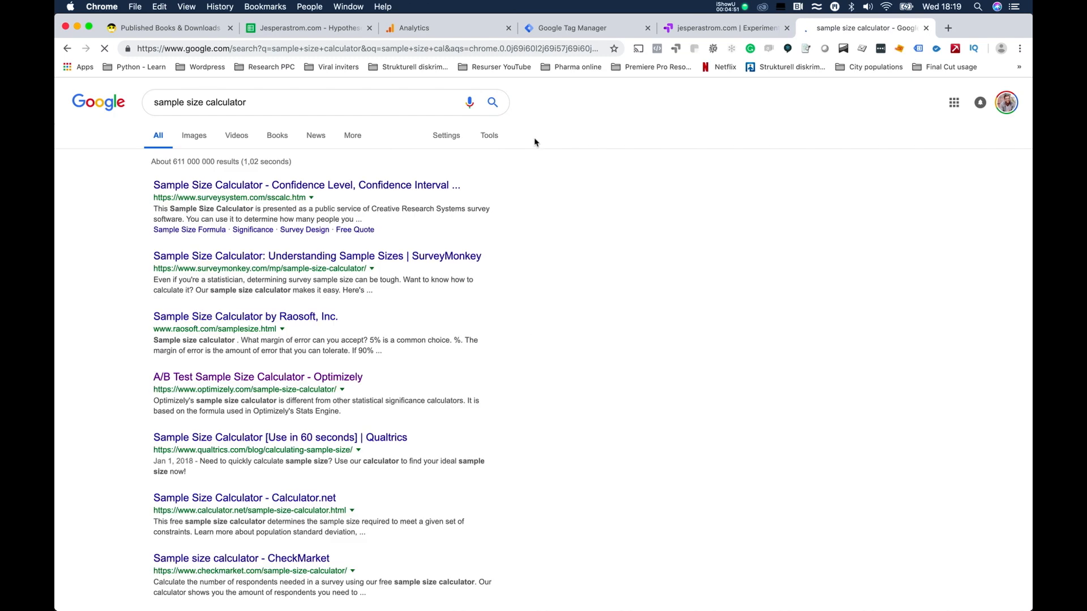
pyautogui.scroll(-1, 509, 255)
pyautogui.click(328, 364)
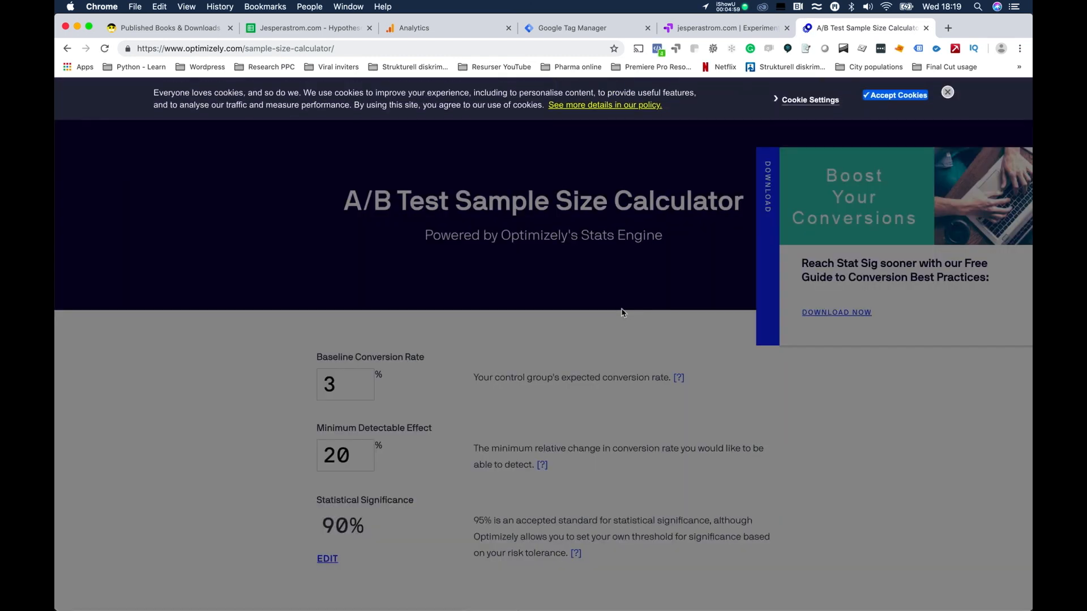
pyautogui.click(904, 95)
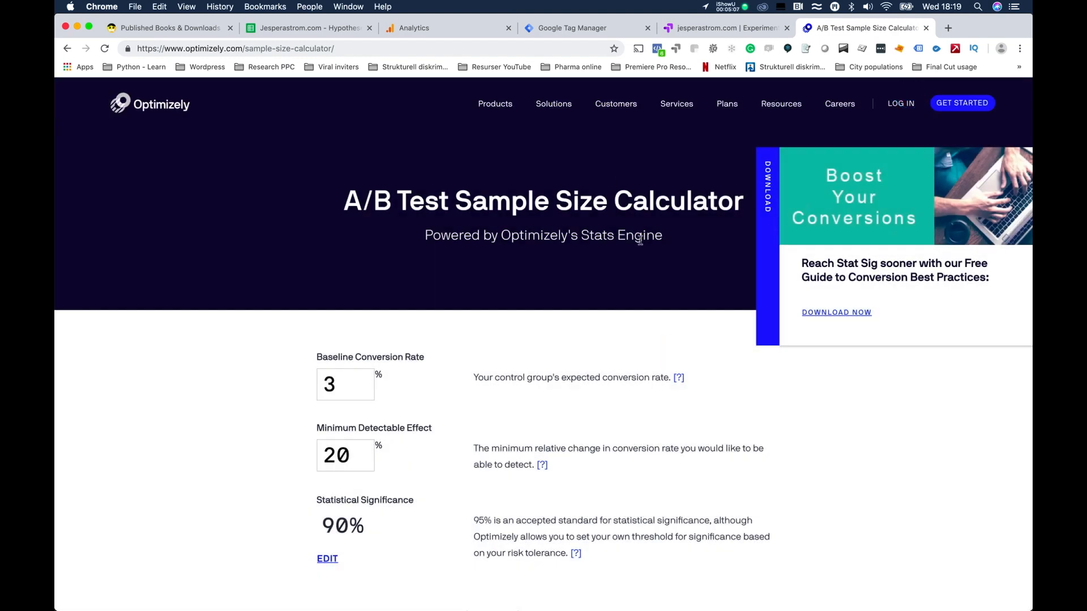
# Set the calculator's baseline conversion rate to 0.39%
pyautogui.scroll(-3, 673, 354)
pyautogui.click(334, 308)
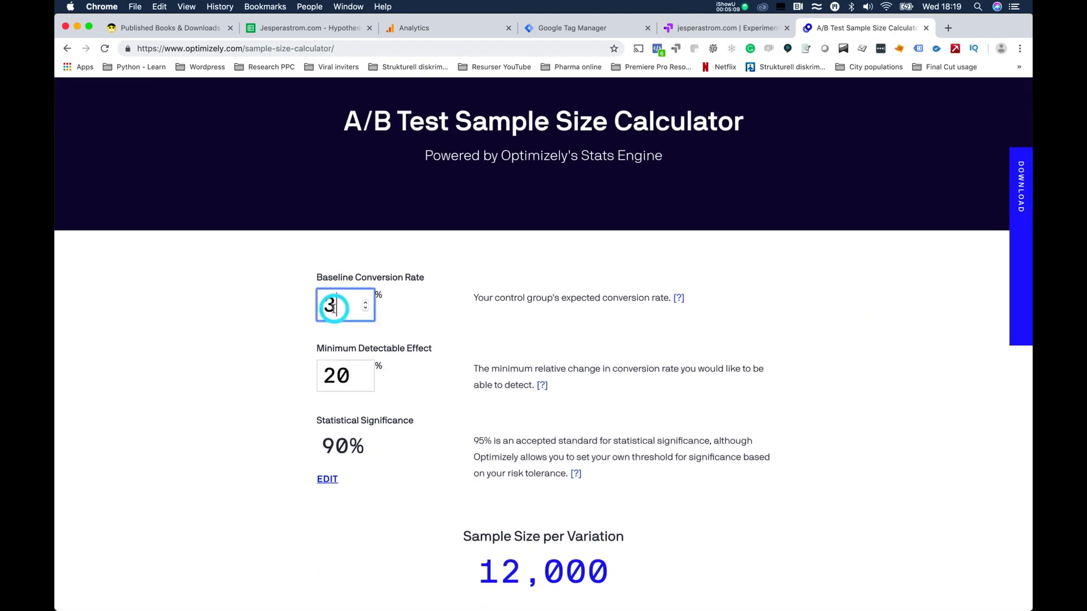
pyautogui.moveTo(334, 309); pyautogui.dragTo(301, 305)
pyautogui.write('0.39')
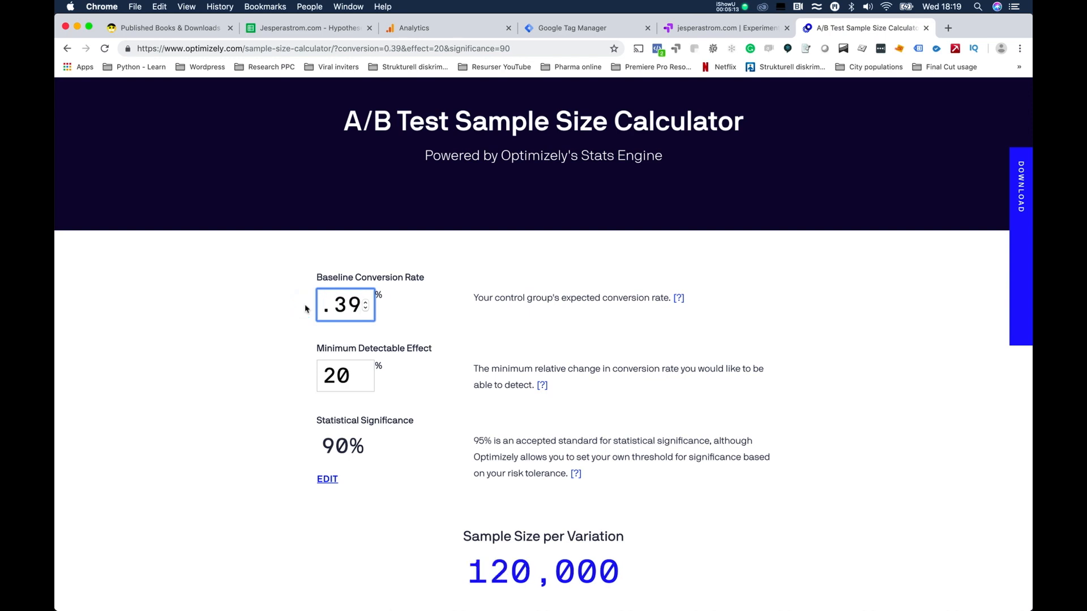
pyautogui.click(426, 307)
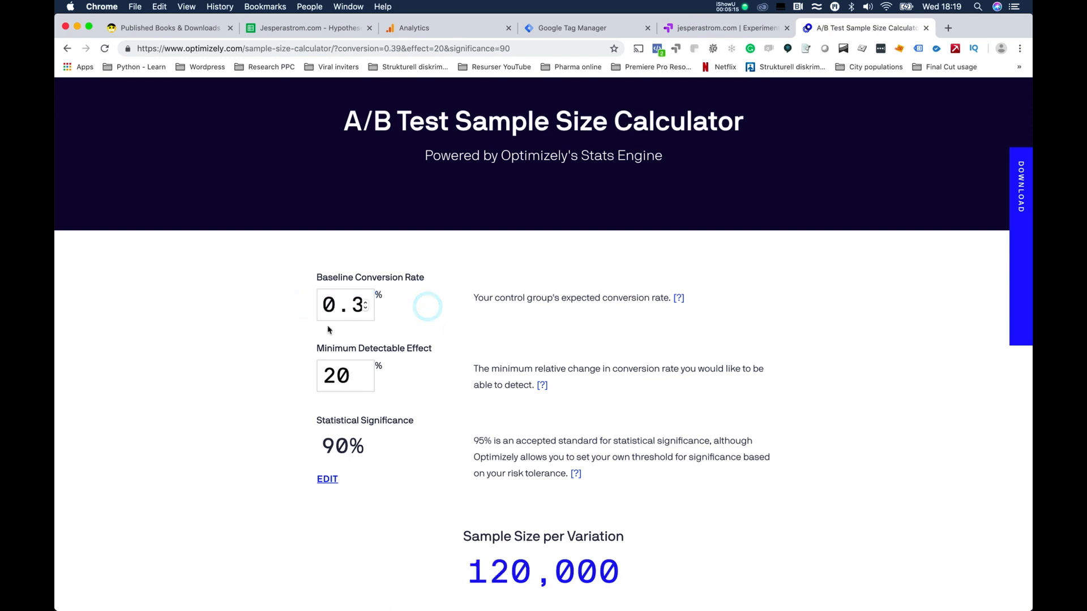
# Set the minimum detectable effect to 100% and highlight the calculated sample size per variation
pyautogui.scroll(-2, 442, 347)
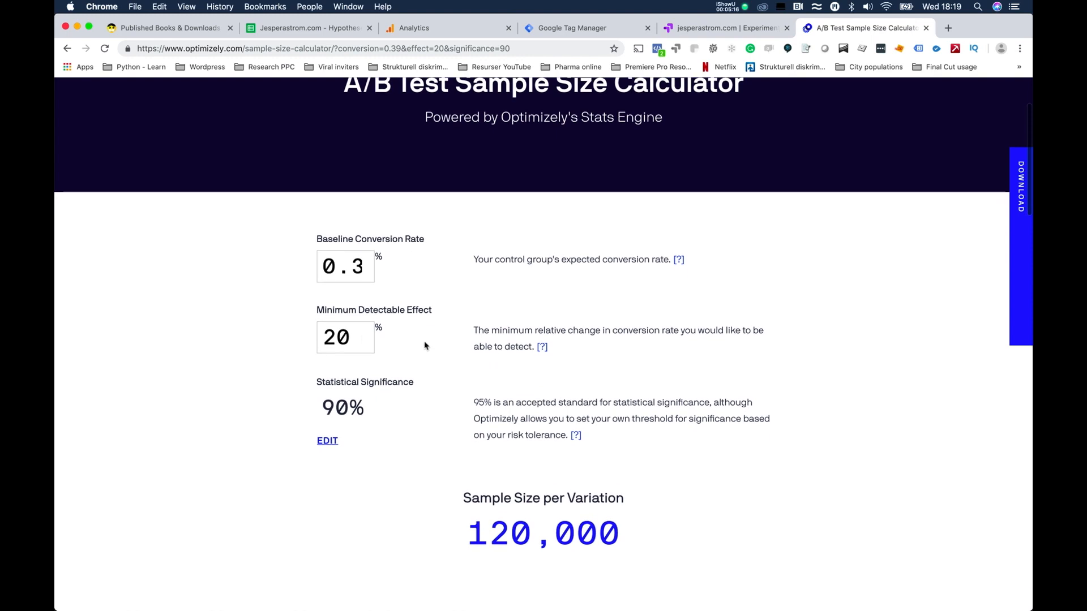
pyautogui.doubleClick(336, 338)
pyautogui.write('100')
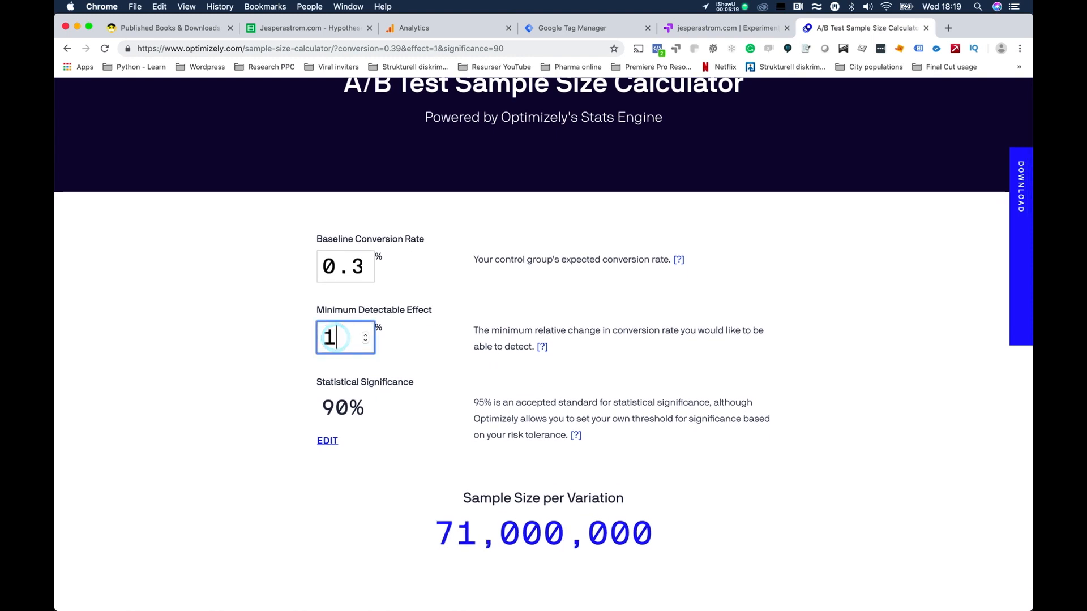
pyautogui.click(451, 327)
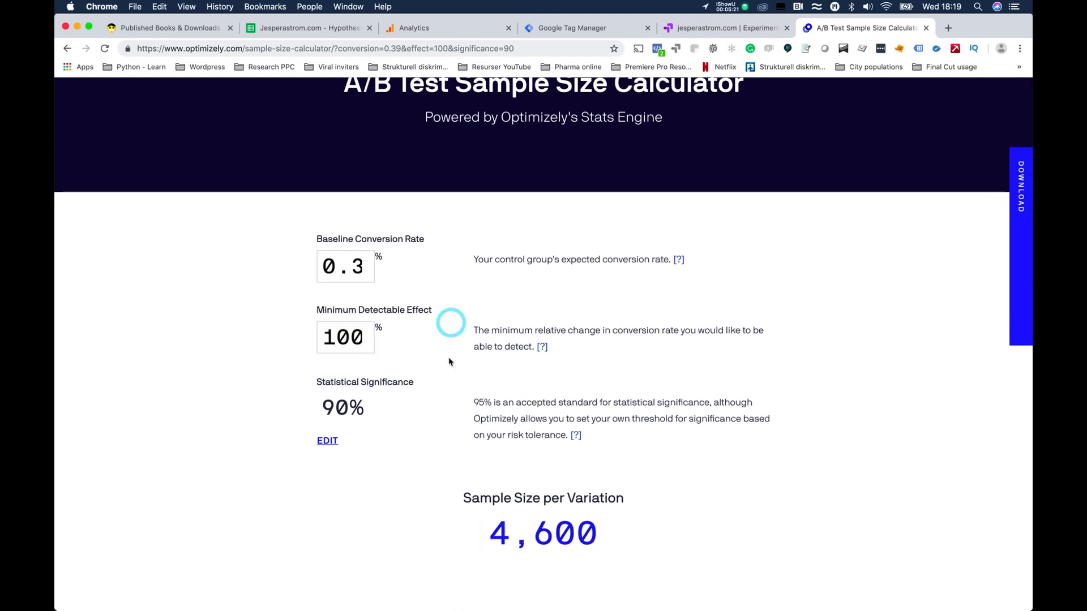
pyautogui.scroll(-2, 452, 326)
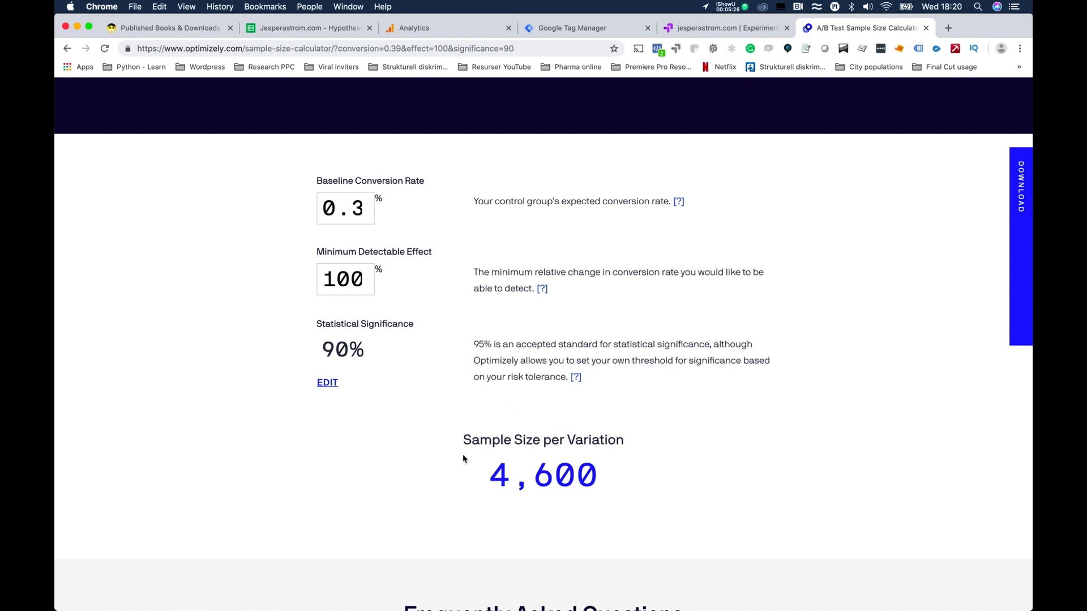
pyautogui.moveTo(607, 474); pyautogui.dragTo(487, 477)
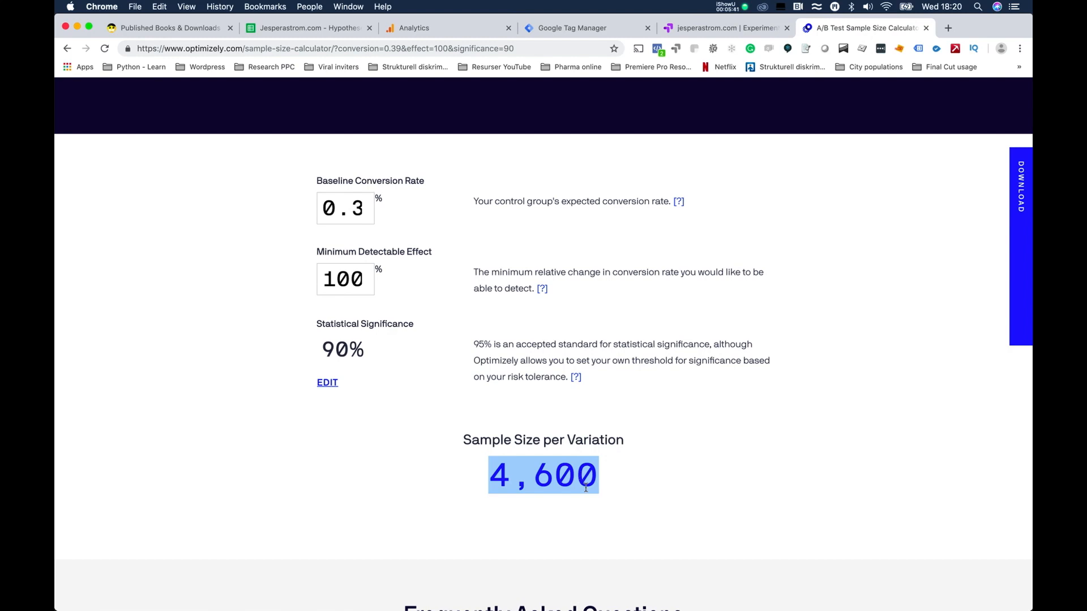
# Review the book download page, the Optimize container page and the calculator's sample size per variation
pyautogui.click(182, 28)
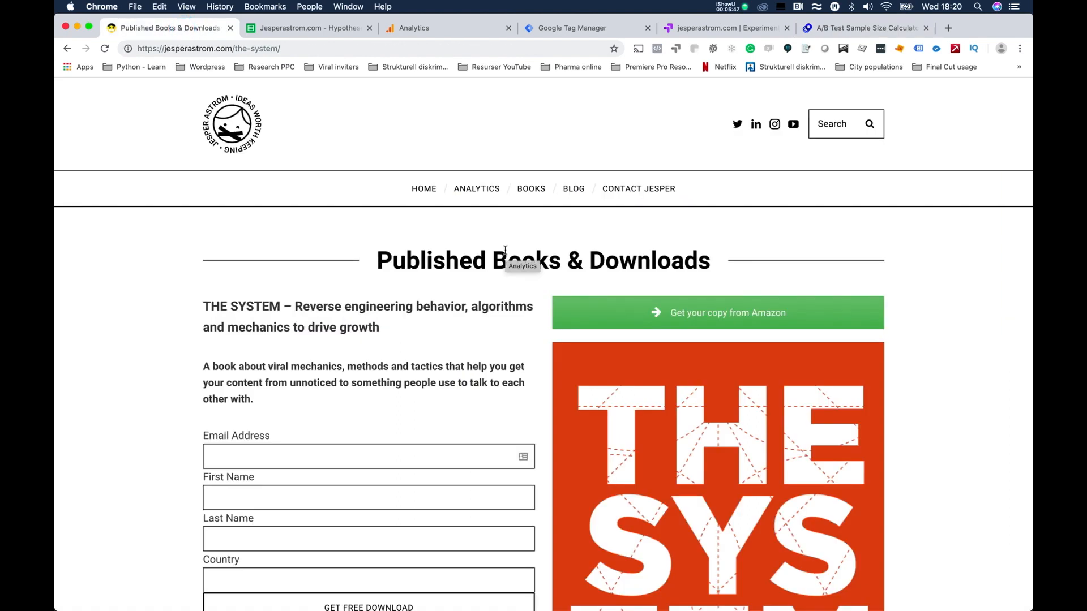
pyautogui.click(731, 28)
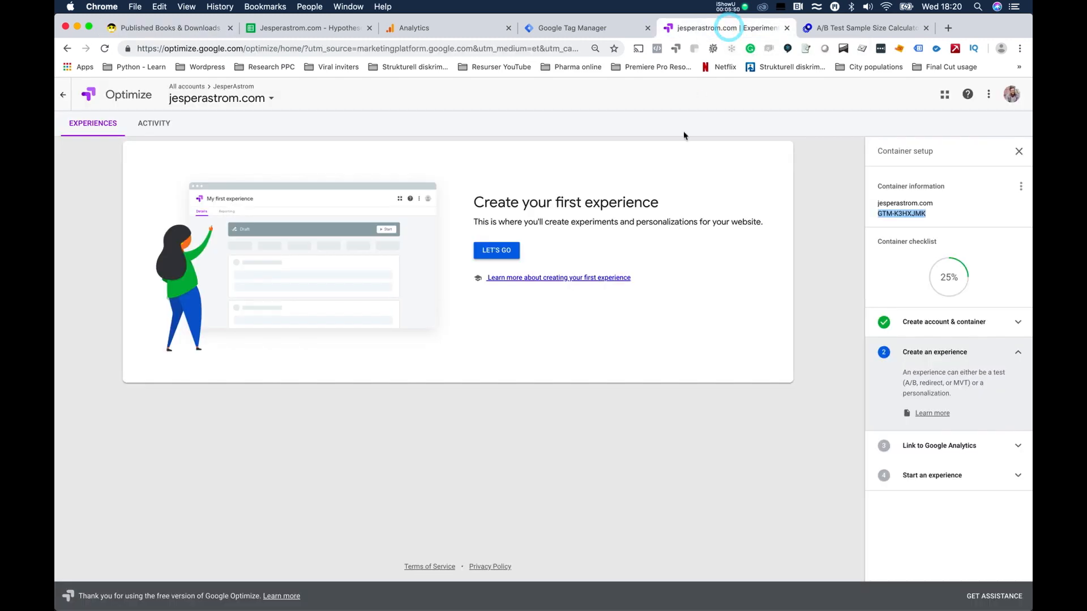
pyautogui.click(837, 29)
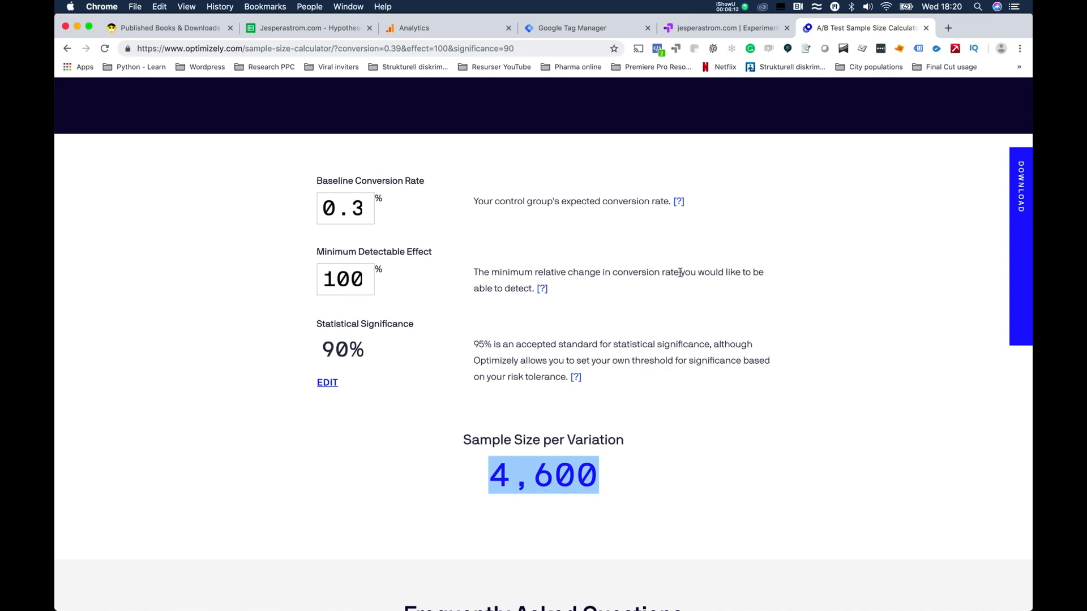
pyautogui.click(170, 29)
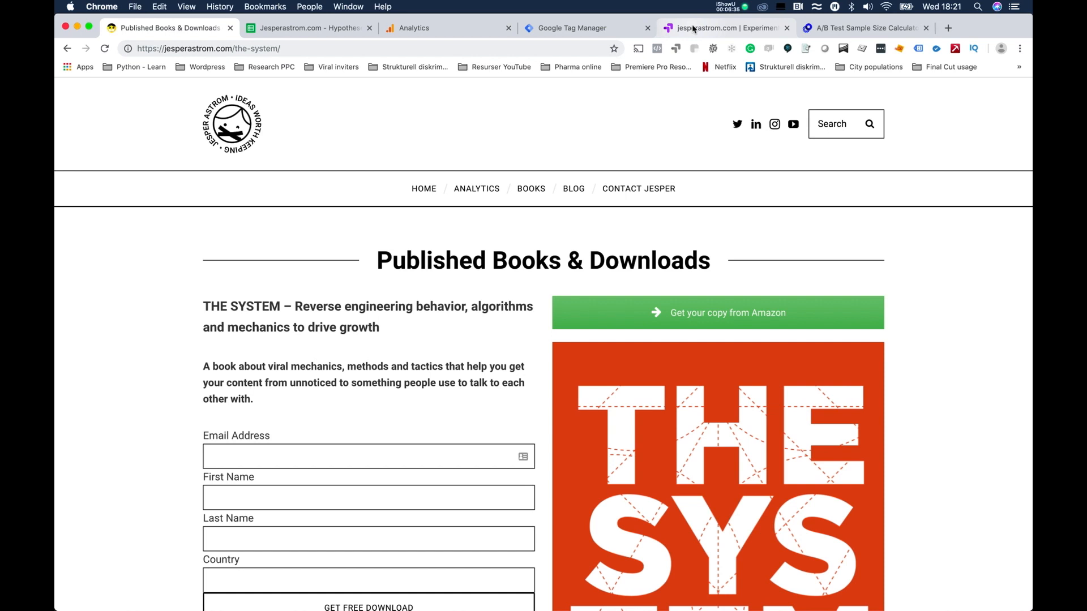
pyautogui.click(852, 28)
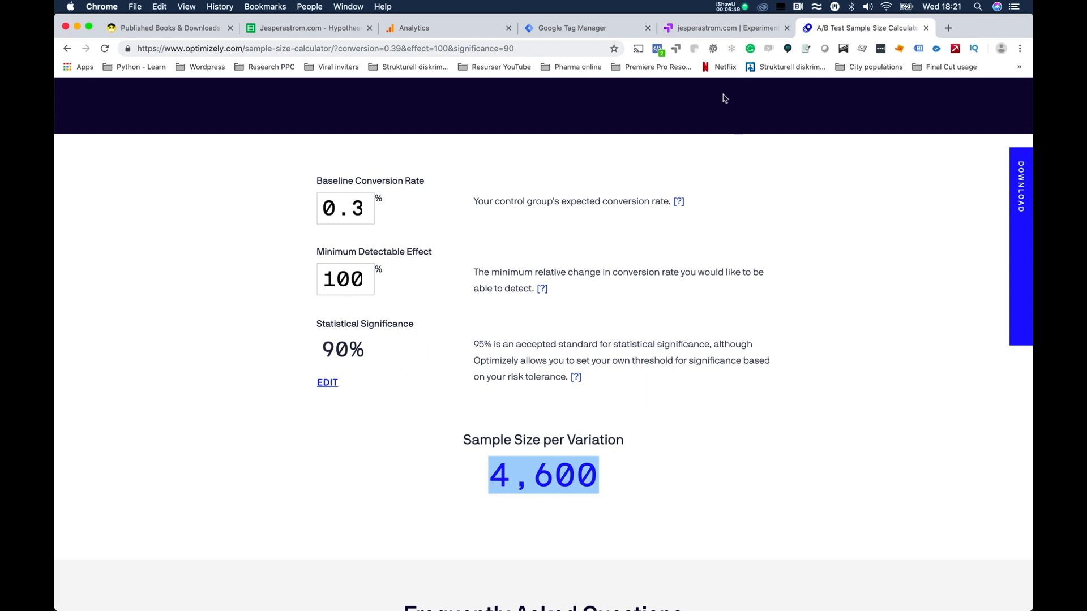
# Start a new experience in Google Optimize named "Book Page Title" with the A/B test type
pyautogui.click(720, 32)
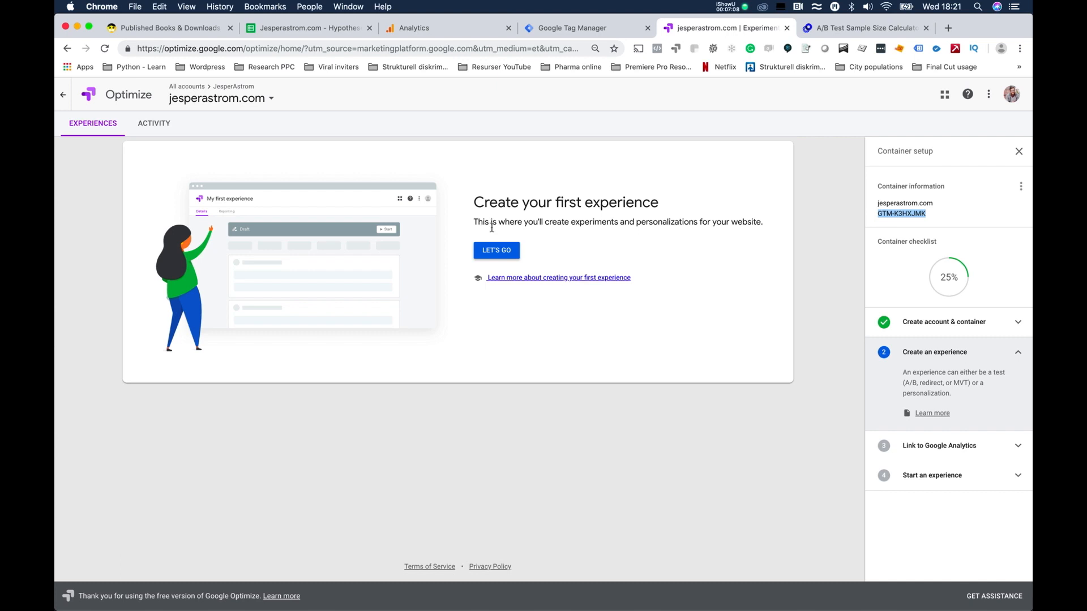
pyautogui.click(498, 249)
pyautogui.click(782, 151)
pyautogui.write('Book Page Title')
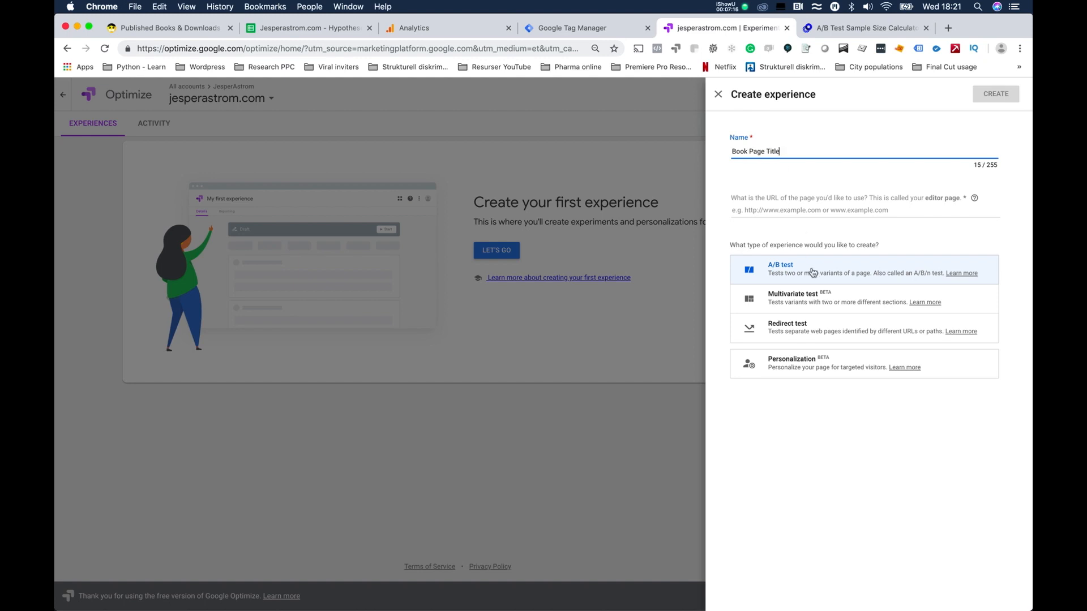
pyautogui.click(808, 265)
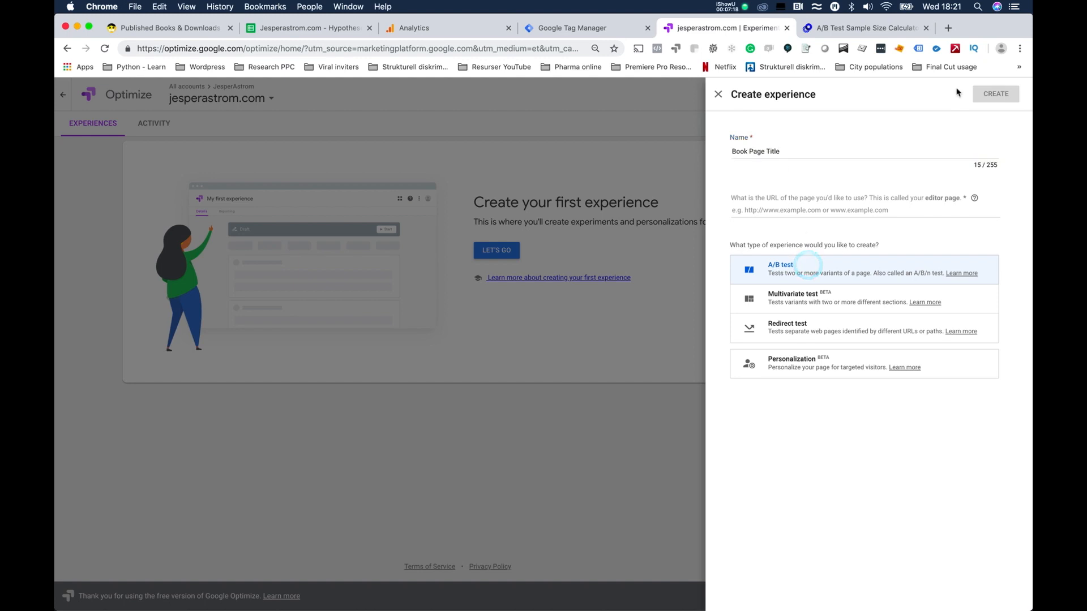
# Copy the URL of the Published Books & Downloads page into the experience as its editor page and create the experience
pyautogui.click(866, 211)
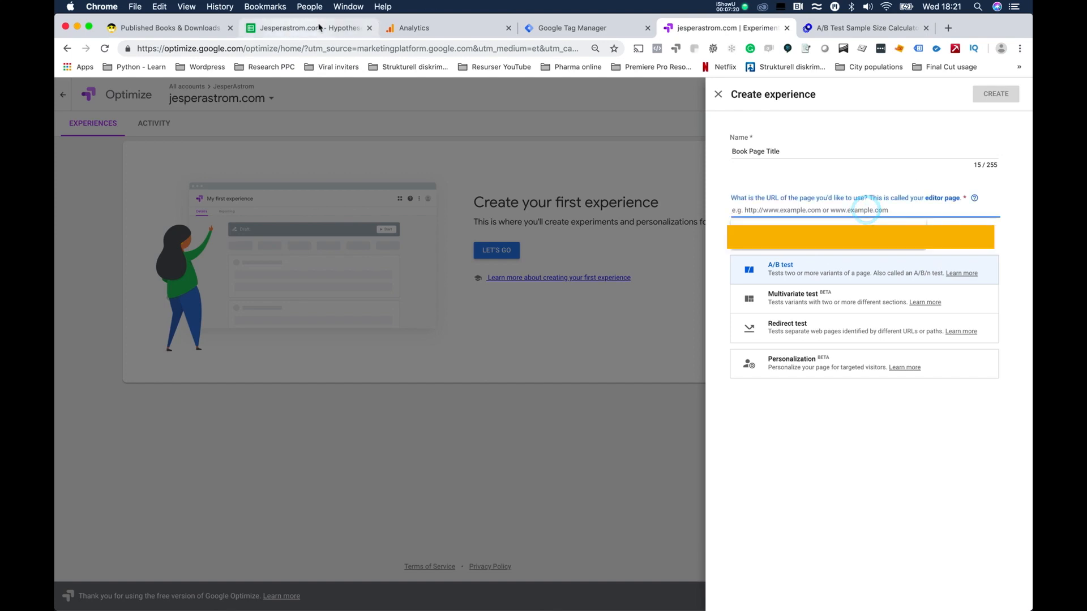
pyautogui.click(174, 26)
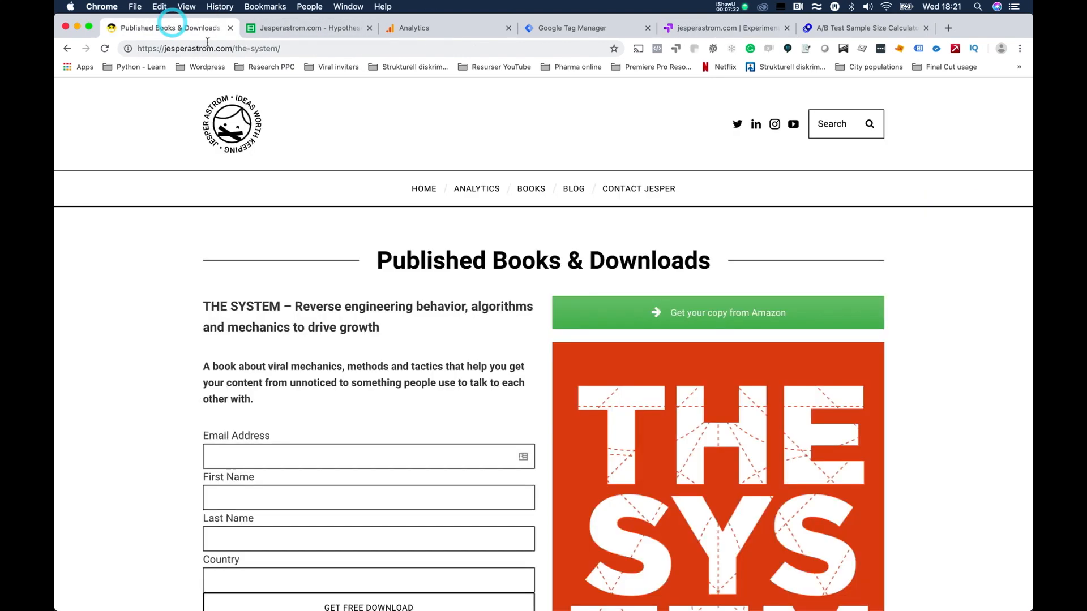
pyautogui.click(208, 46)
pyautogui.press('super+c')
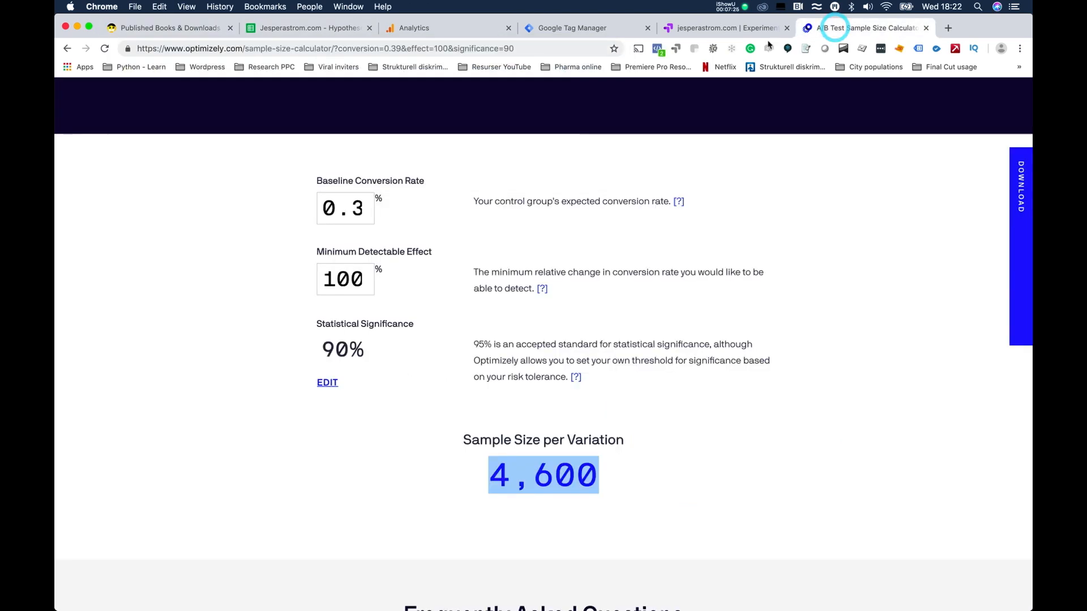
pyautogui.click(831, 28)
pyautogui.click(732, 30)
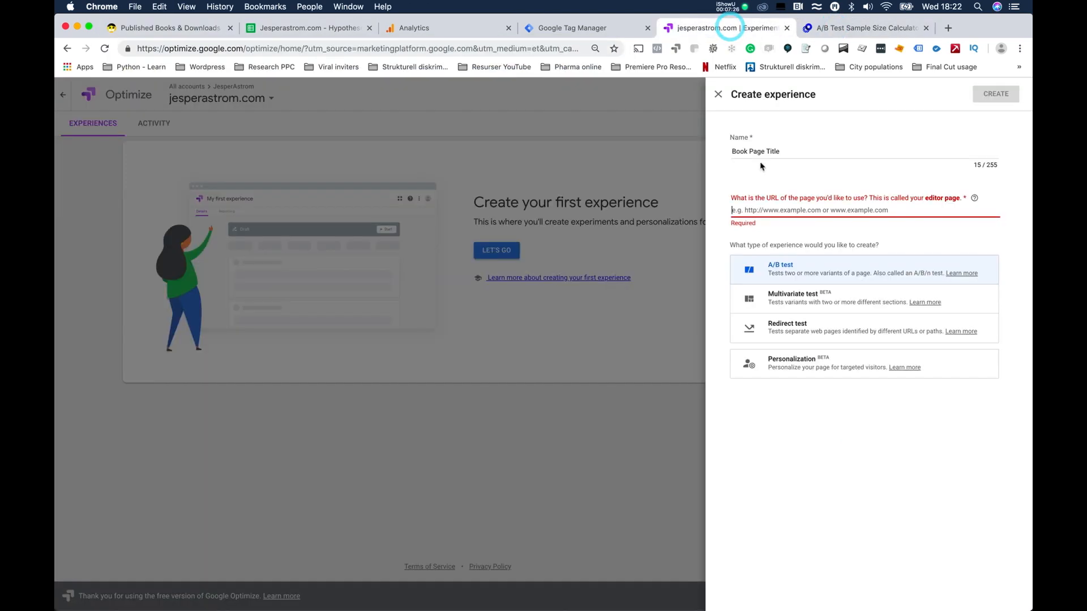
pyautogui.press('super+v')
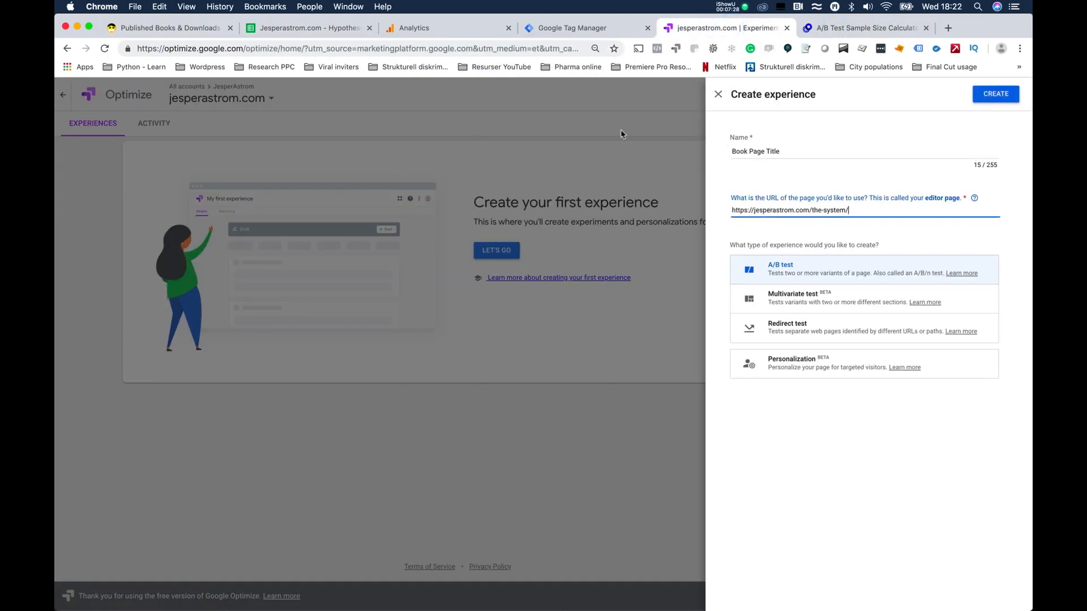
pyautogui.click(994, 97)
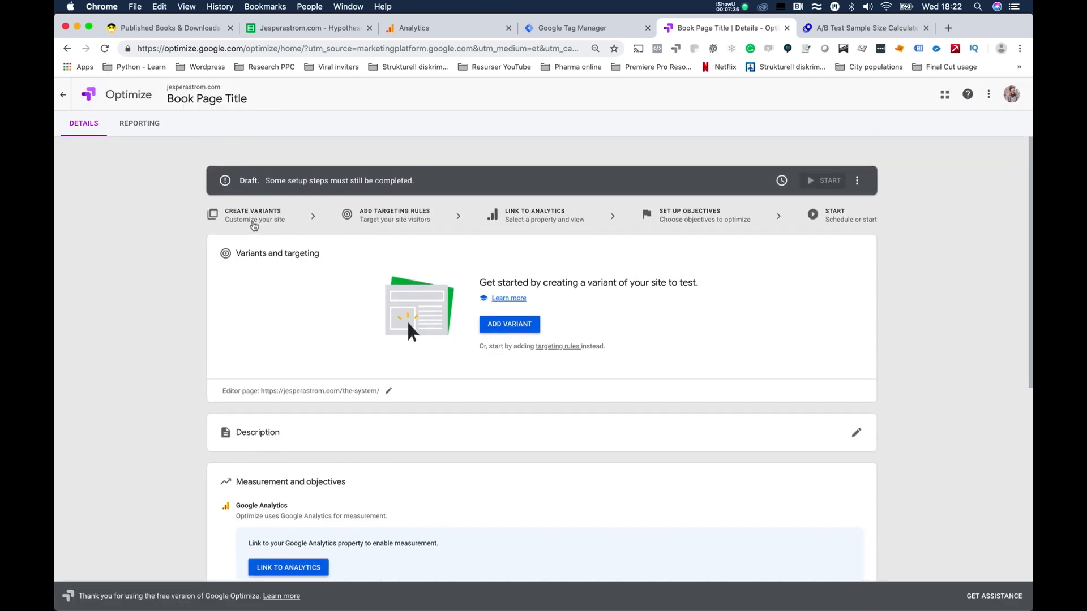
# Add a variant named "Variant 1 - Headline change" to the experiment
pyautogui.click(511, 326)
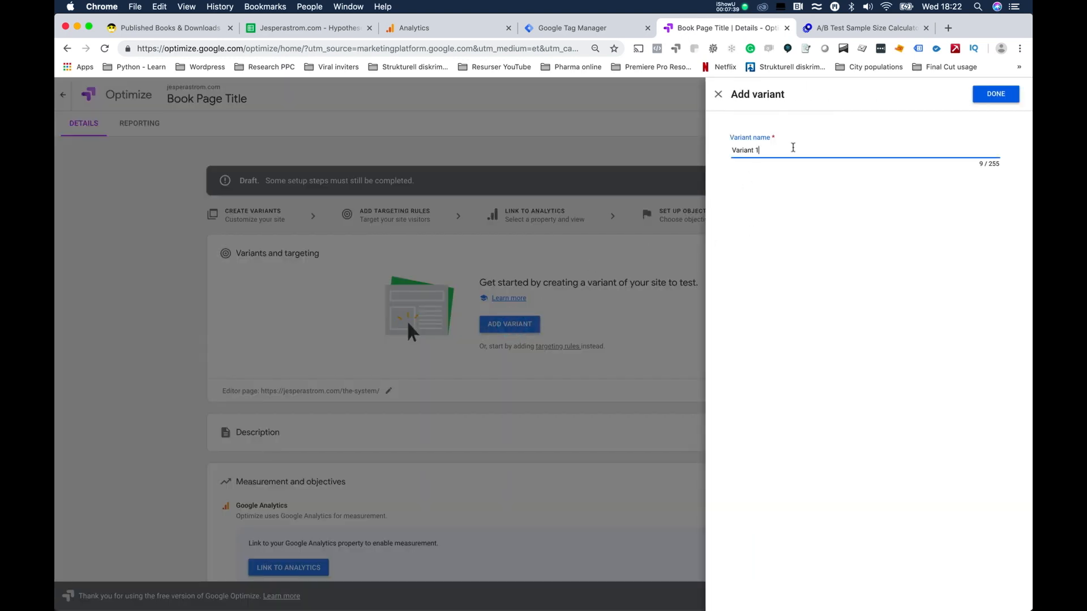
pyautogui.click(790, 148)
pyautogui.write('- Headline change')
pyautogui.click(994, 95)
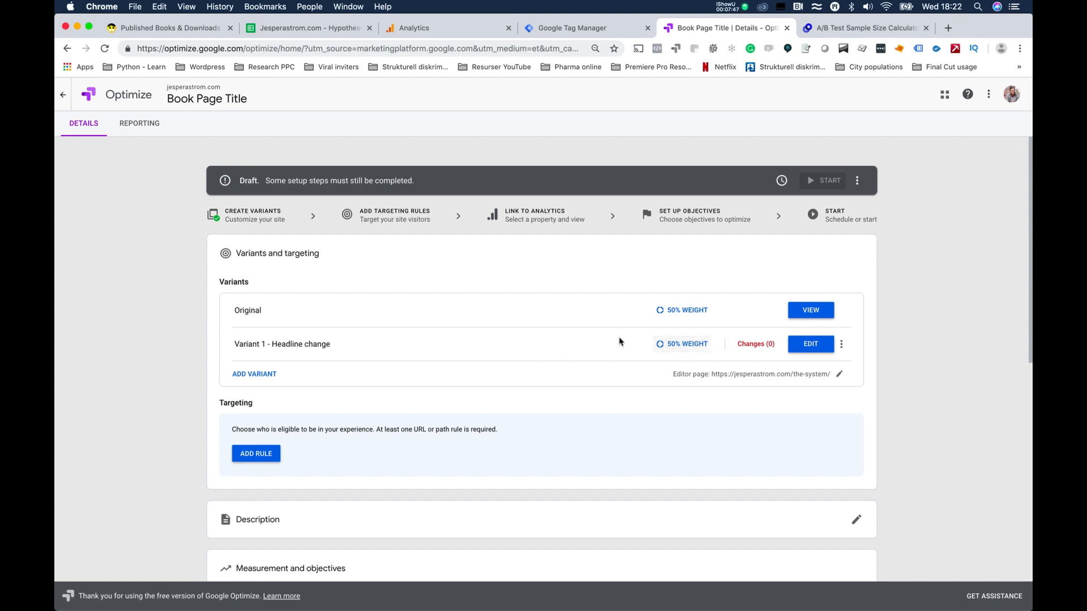
# Open the headline change variant in the visual editor and open the "Published Books & Downloads" heading for text editing
pyautogui.click(820, 349)
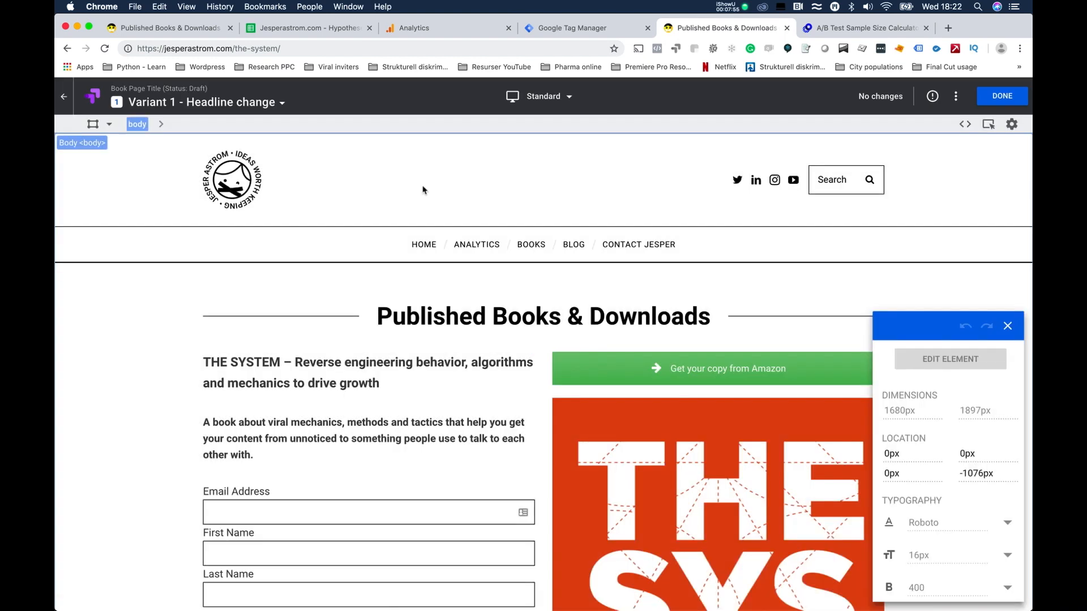
pyautogui.click(601, 318)
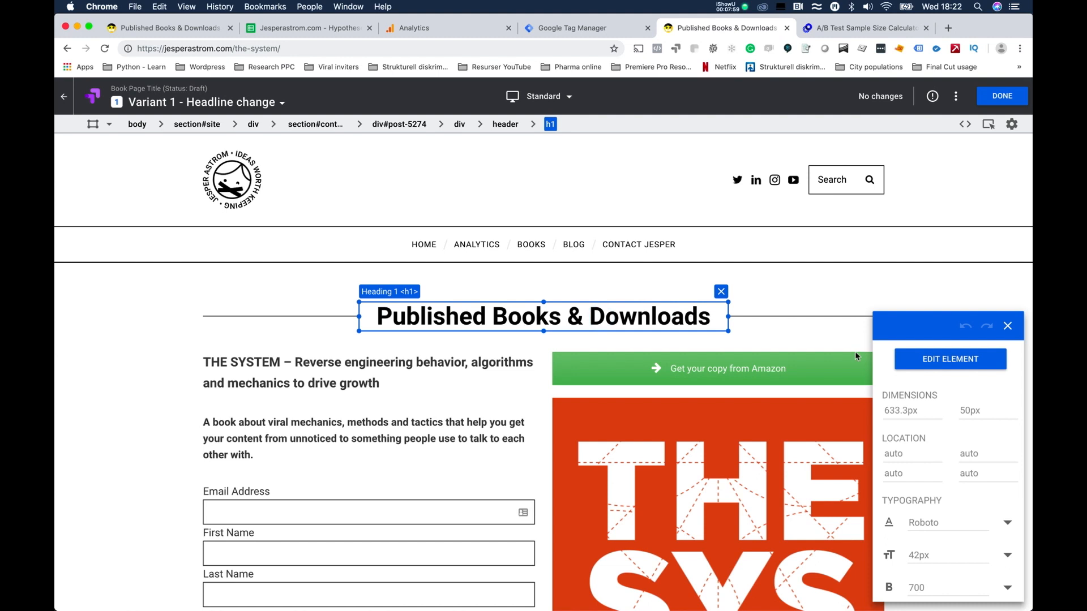
pyautogui.scroll(-5, 934, 428)
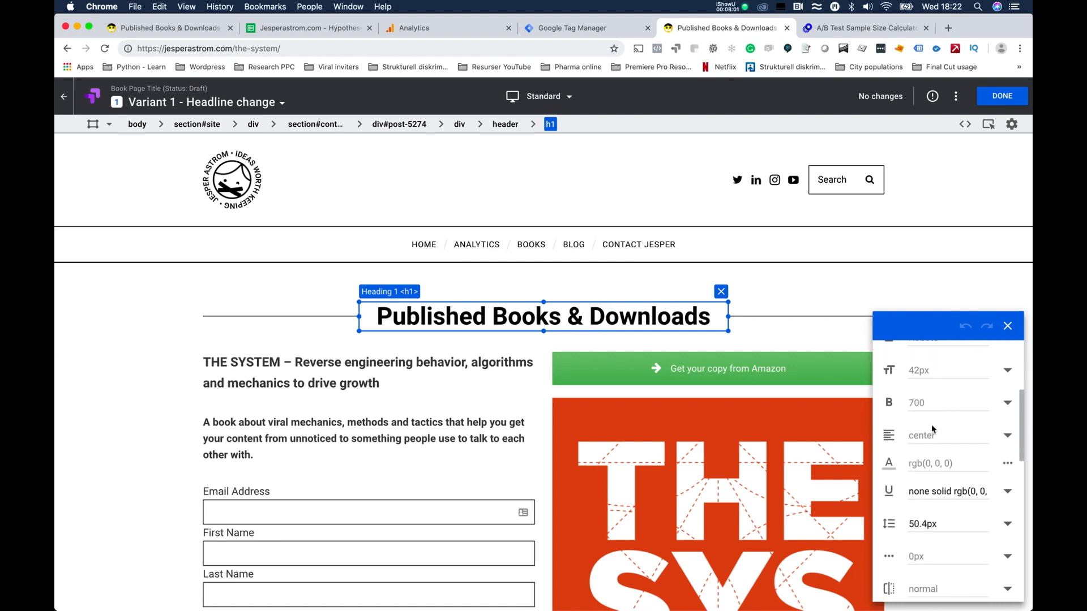
pyautogui.scroll(-5, 933, 429)
pyautogui.scroll(10, 937, 396)
pyautogui.click(942, 361)
pyautogui.click(946, 390)
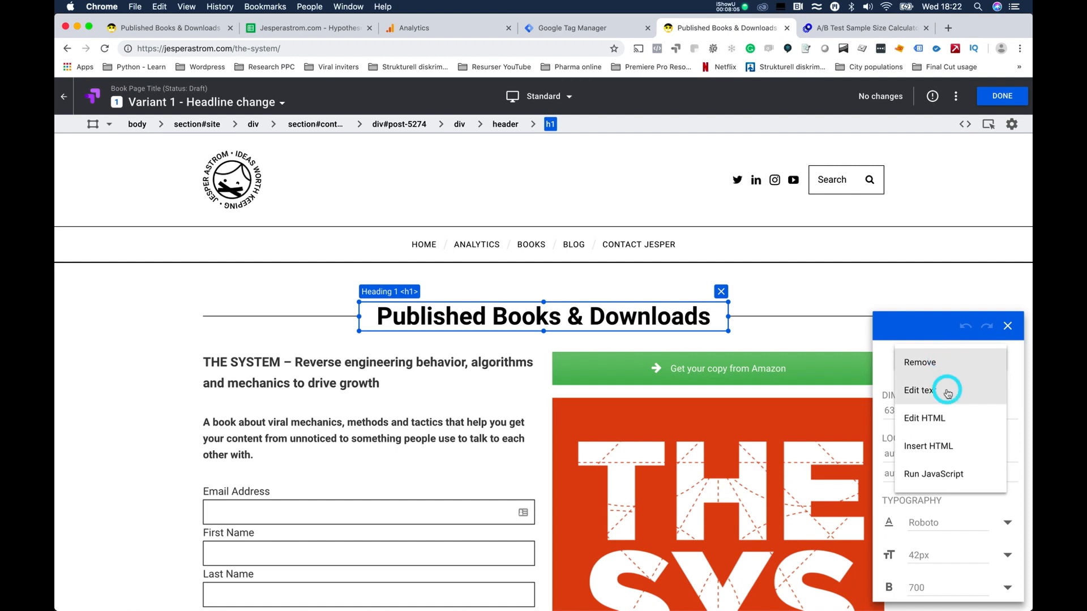
# Copy the new headline "Get Free book on how to create and distribute Viral Content" from cell C2 of the hypotheses spreadsheet
pyautogui.click(305, 7)
pyautogui.click(270, 30)
pyautogui.click(289, 28)
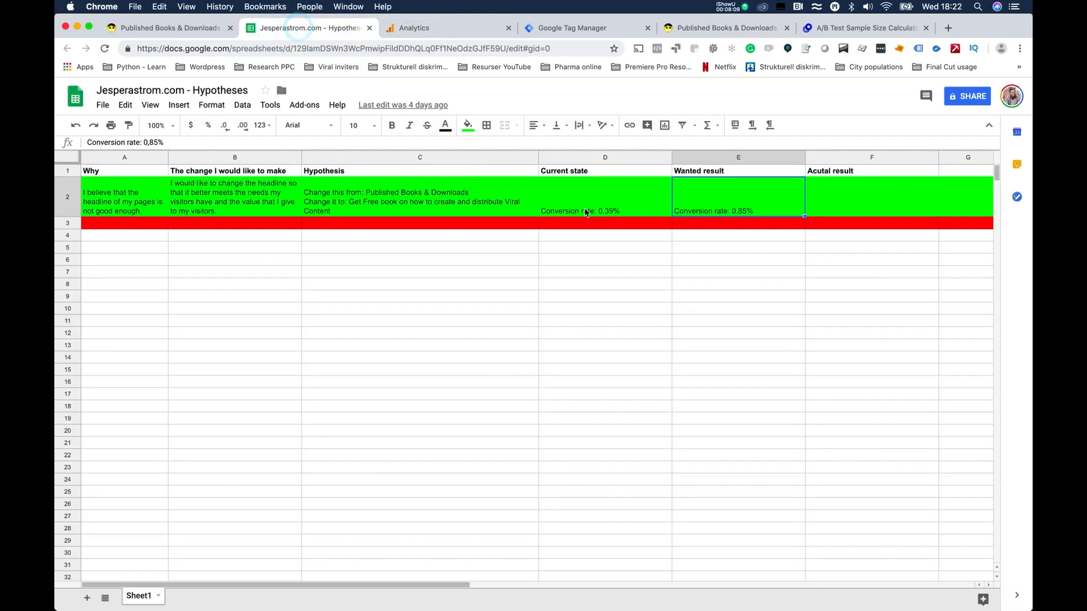
pyautogui.click(484, 208)
pyautogui.doubleClick(350, 198)
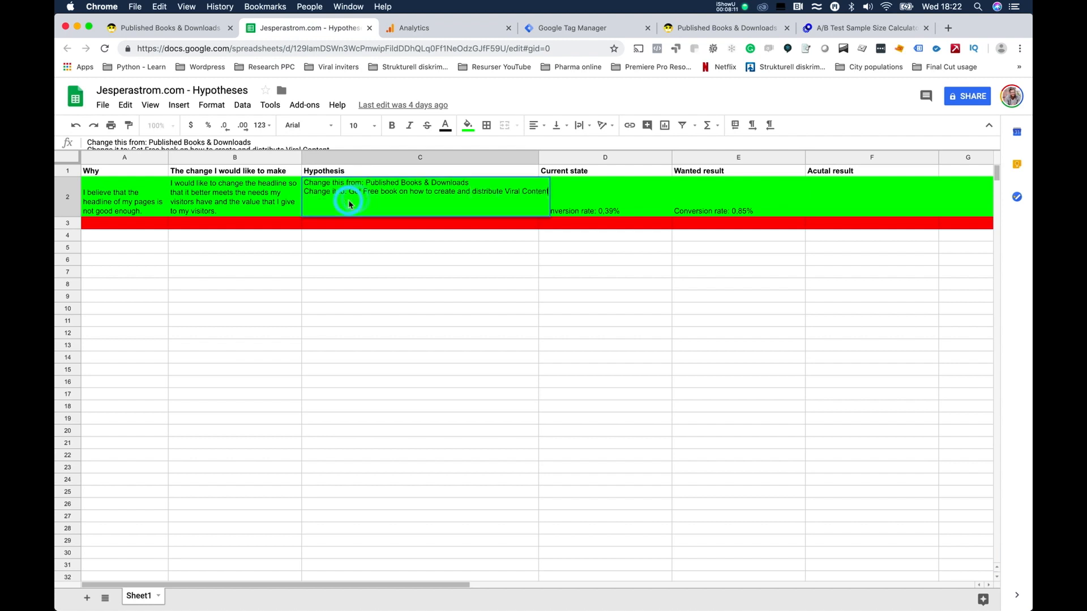
pyautogui.moveTo(349, 191); pyautogui.dragTo(551, 195)
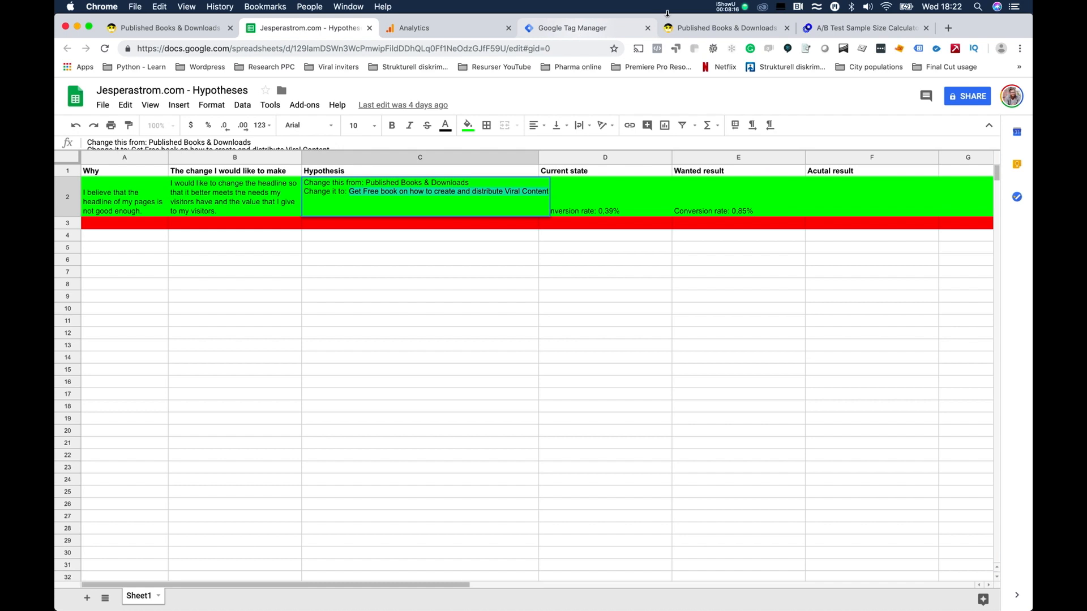
# Try to replace the variant's heading text with the copied headline, and discard the text edit
pyautogui.click(704, 29)
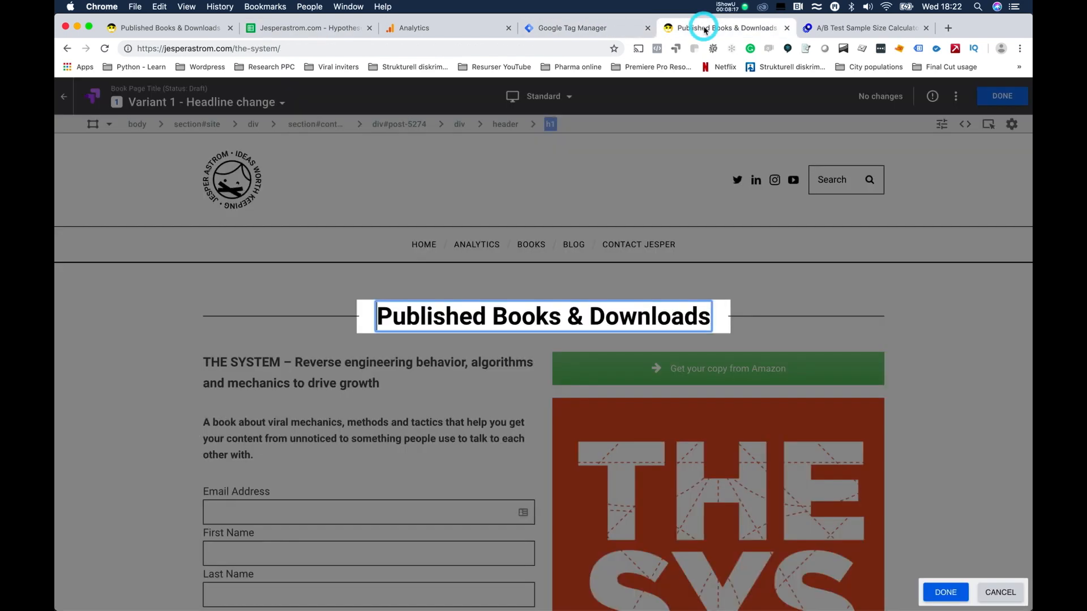
pyautogui.tripleClick(615, 313)
pyautogui.press('super+v')
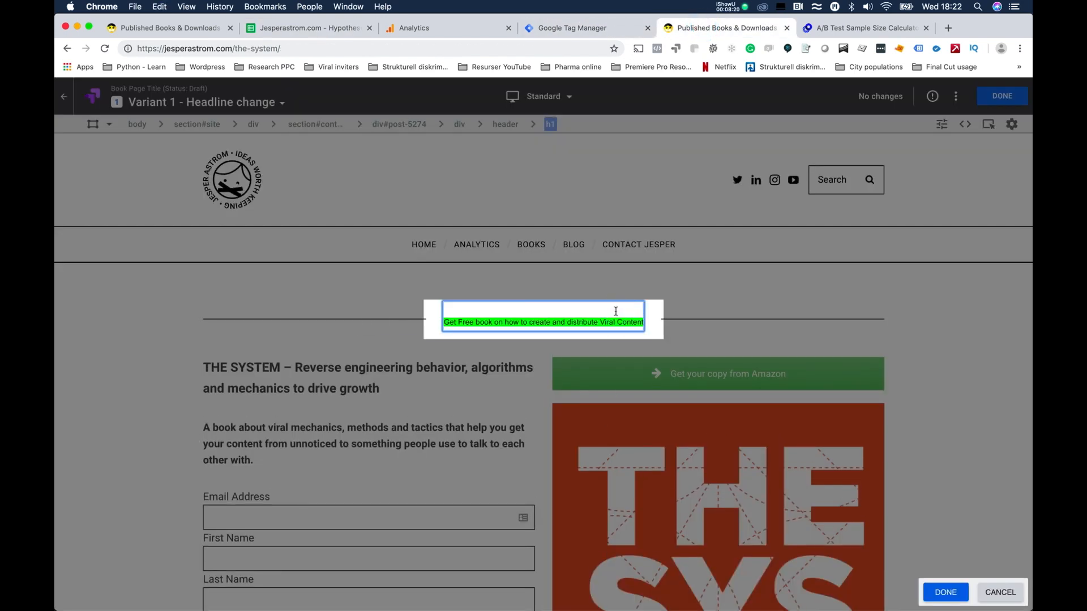
pyautogui.click(1000, 595)
# Replace the heading's text with "Get Free book on how to create and distribute Viral Content" by editing its HTML, and apply the change
pyautogui.click(950, 360)
pyautogui.click(949, 419)
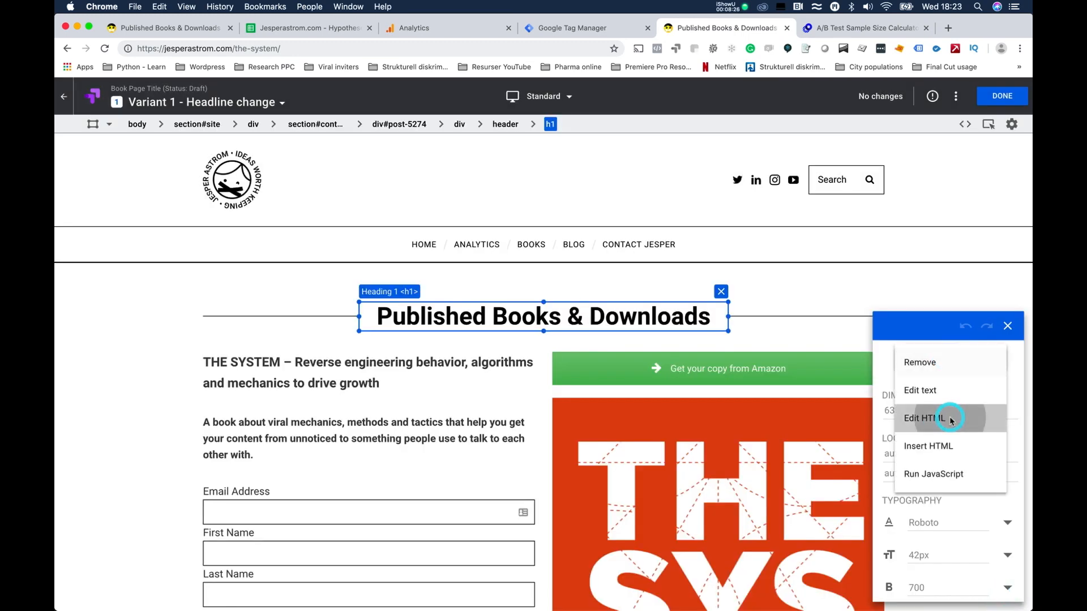
pyautogui.moveTo(475, 220); pyautogui.dragTo(627, 221)
pyautogui.press('super+v')
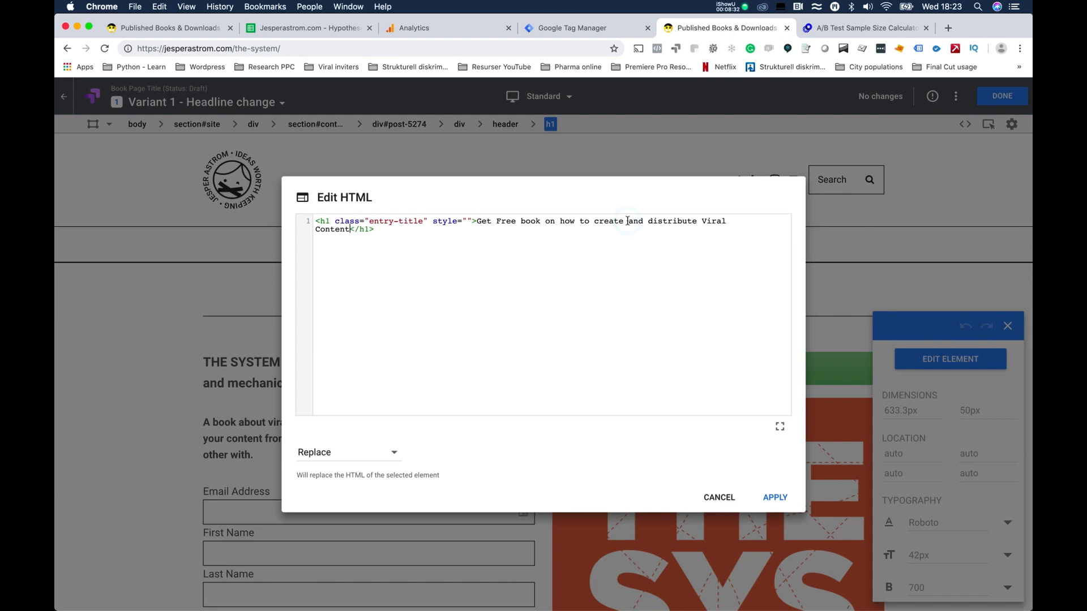
pyautogui.click(774, 497)
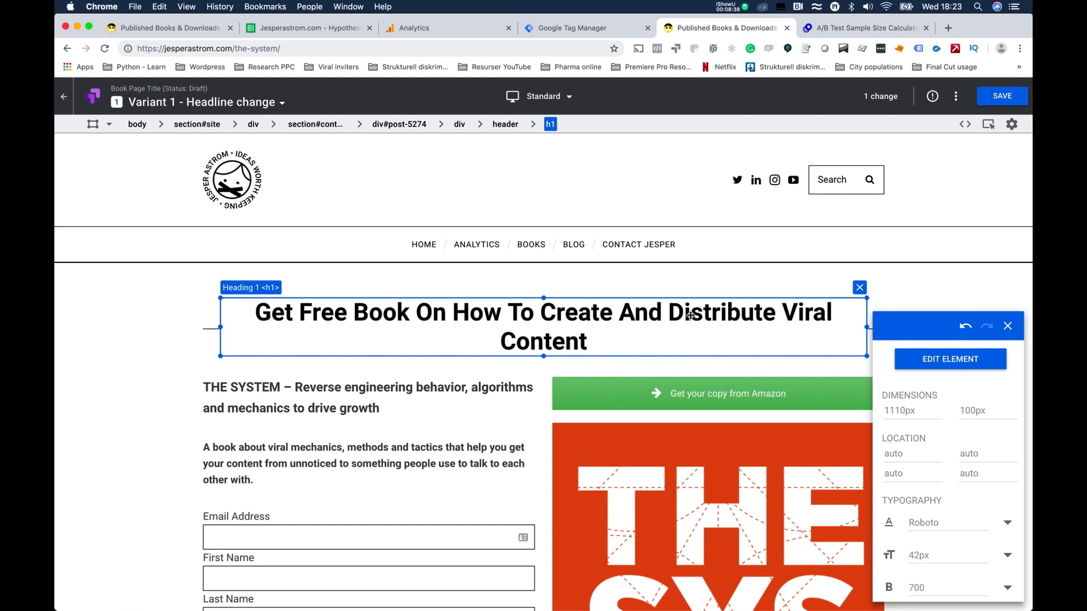
# Insert a <br/> line break before "and" in the heading's HTML, and save the headline change variant
pyautogui.click(930, 366)
pyautogui.click(957, 429)
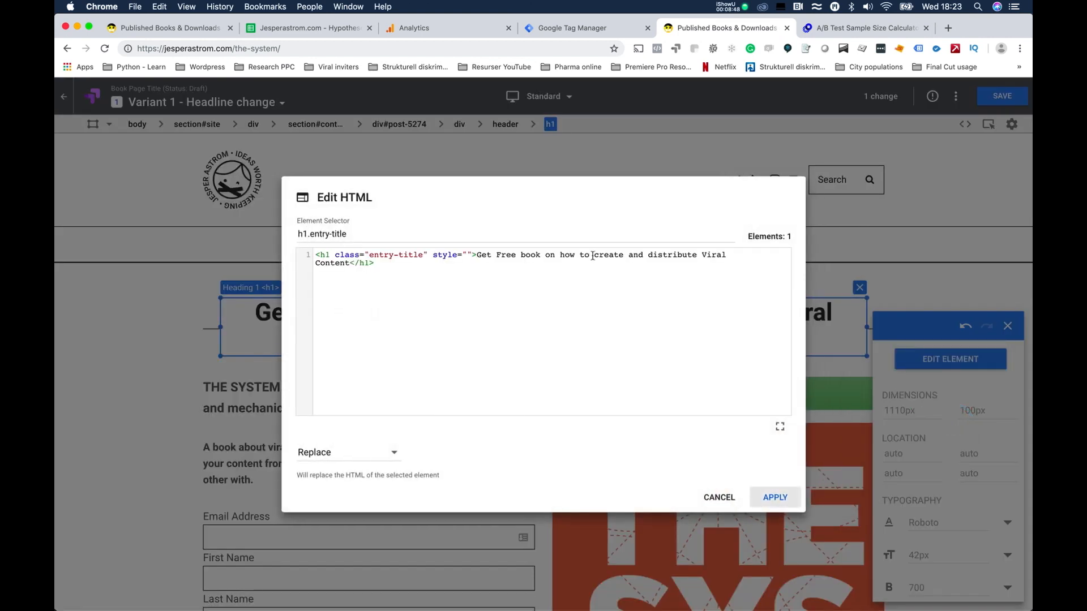
pyautogui.click(627, 249)
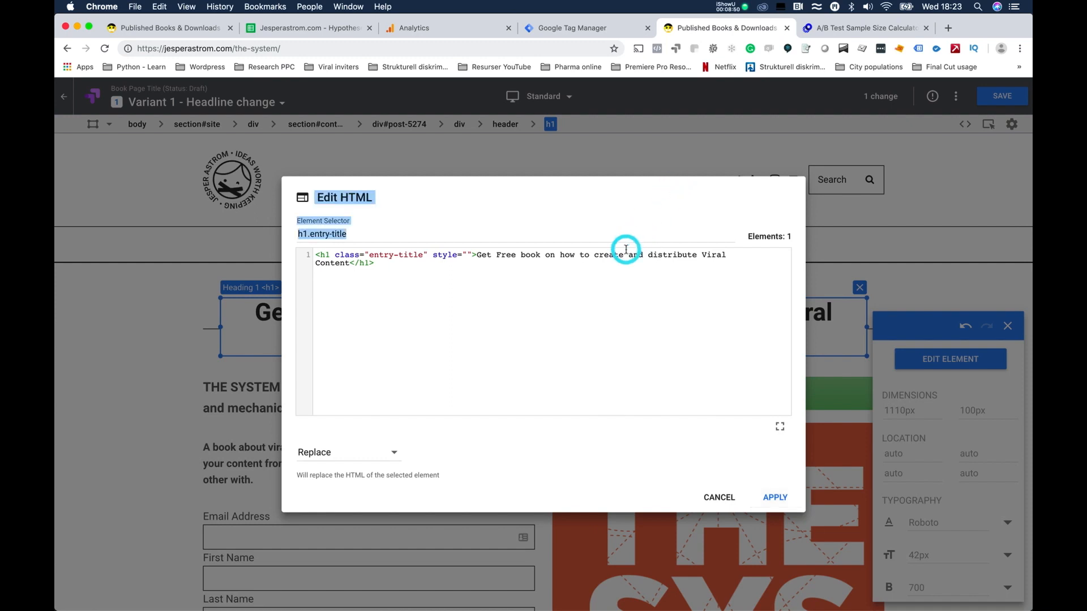
pyautogui.click(638, 262)
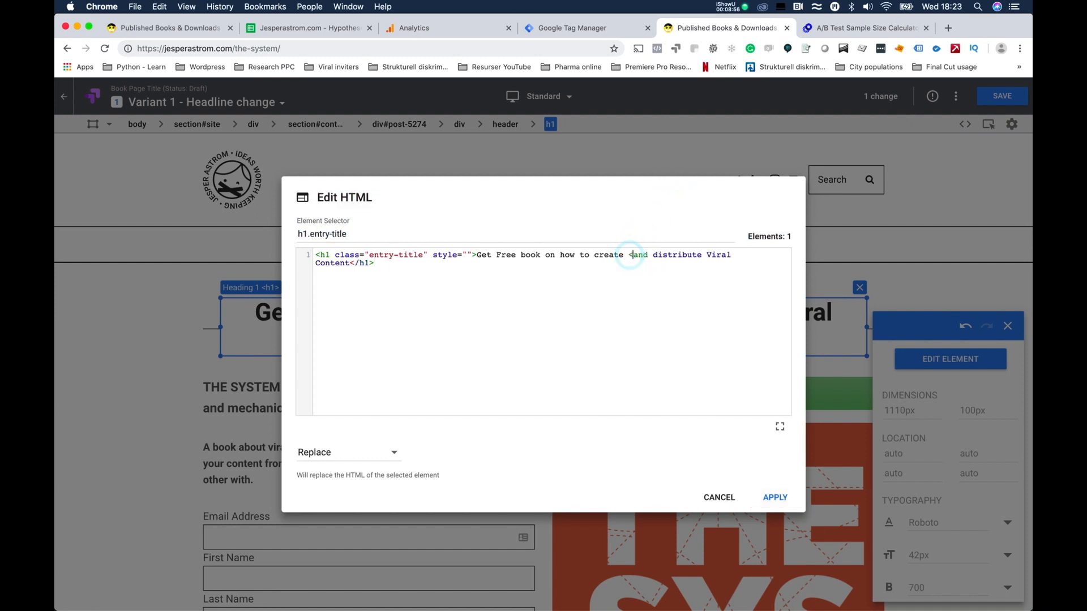
pyautogui.write('<br/>')
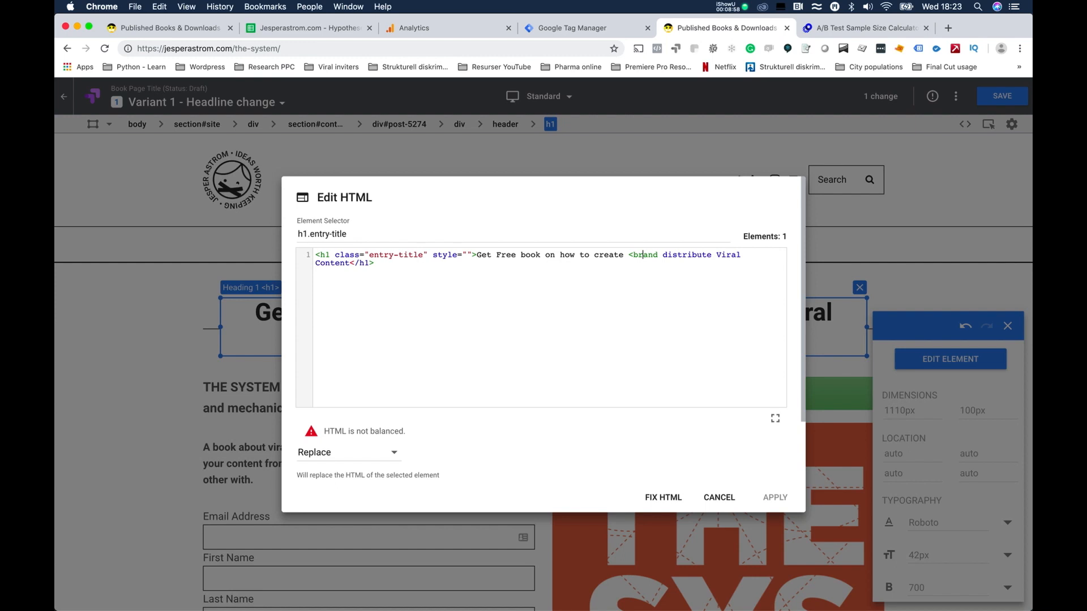
pyautogui.click(720, 322)
pyautogui.click(769, 497)
pyautogui.click(560, 256)
pyautogui.click(665, 497)
pyautogui.click(774, 497)
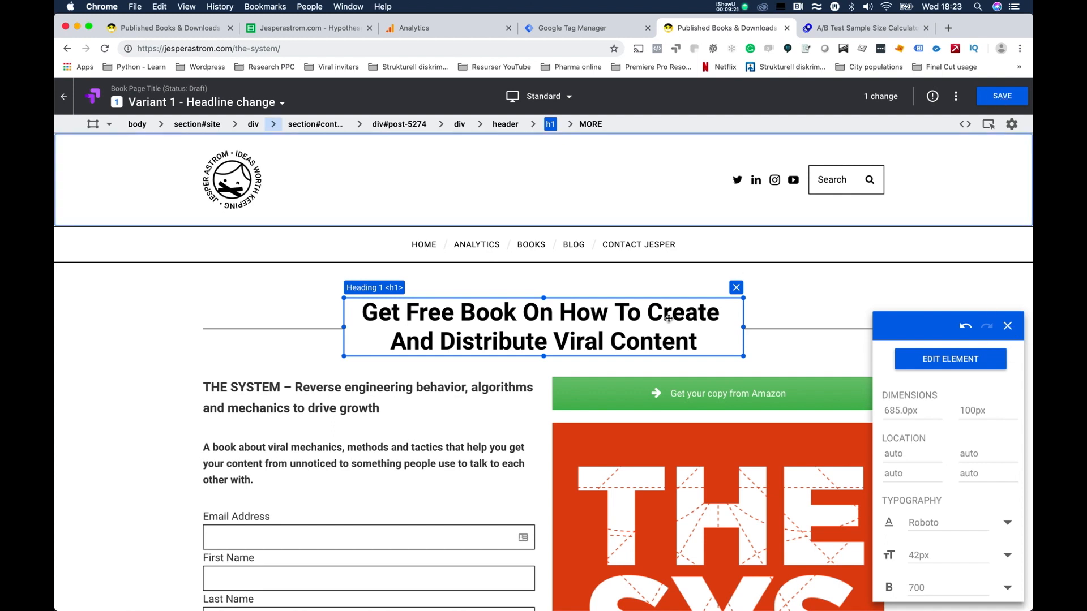
pyautogui.click(992, 100)
pyautogui.click(992, 101)
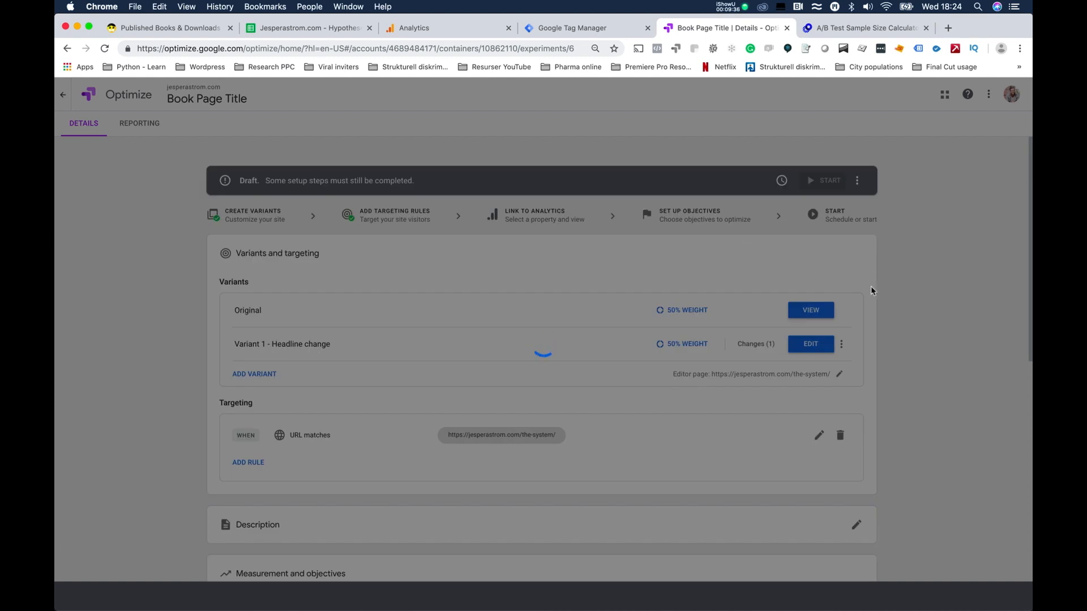
pyautogui.scroll(-3, 875, 304)
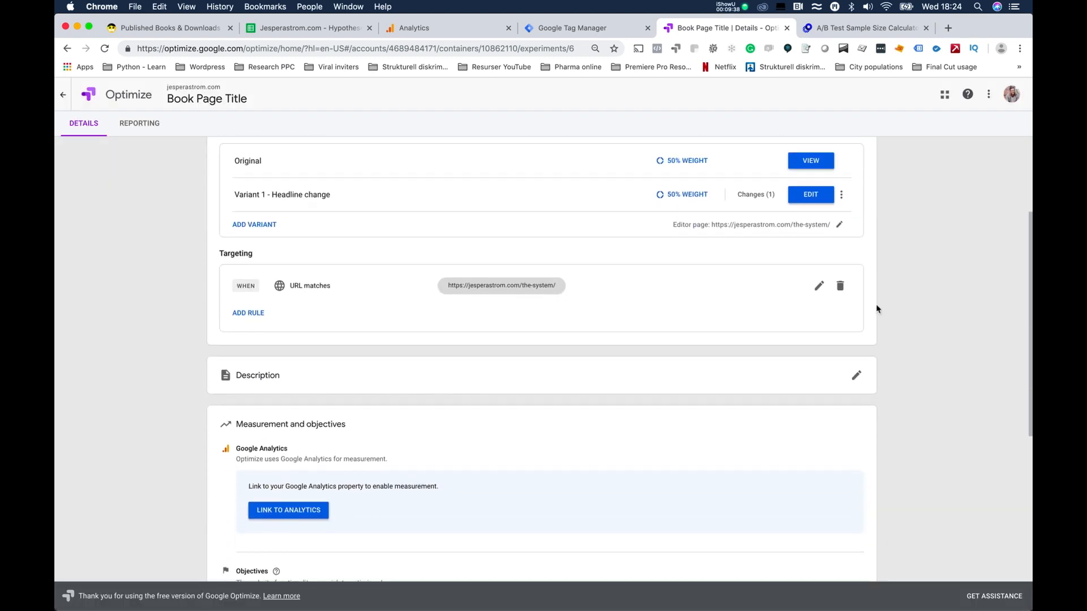
pyautogui.scroll(-2, 620, 407)
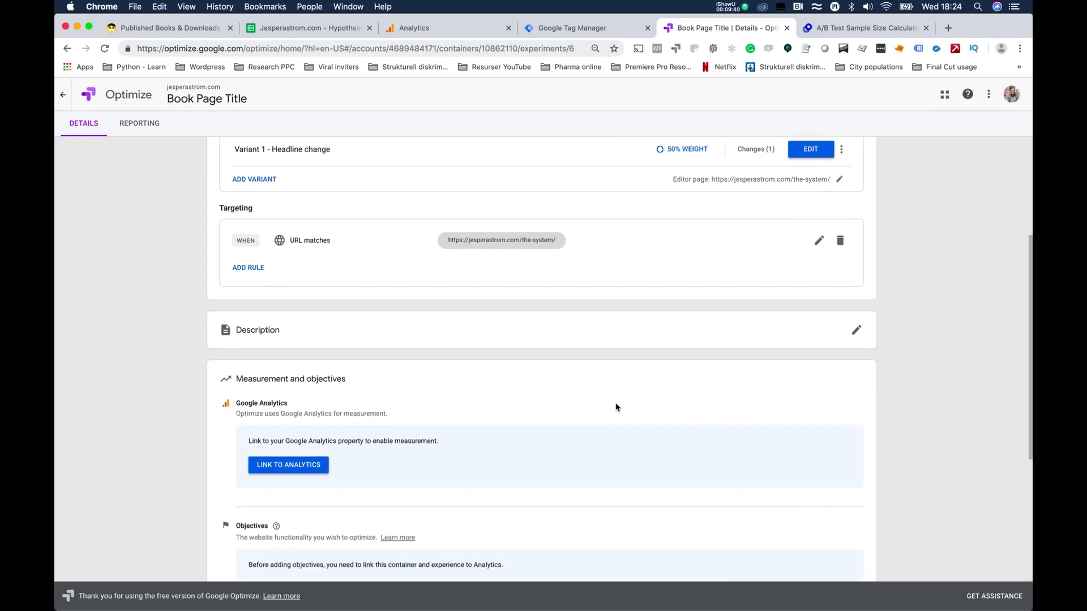
pyautogui.scroll(-1, 617, 407)
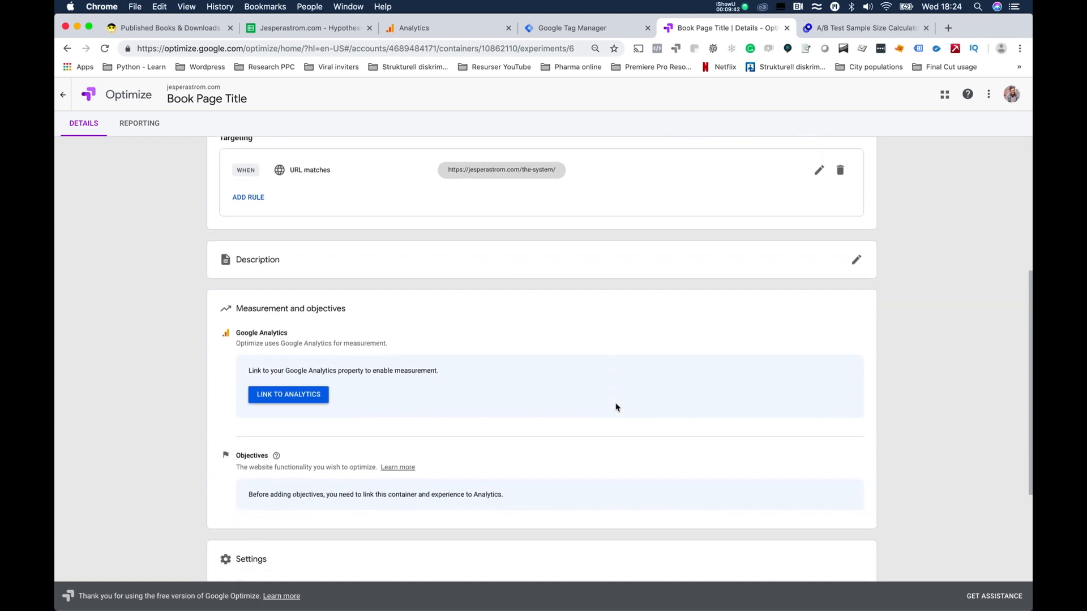
pyautogui.scroll(-4, 616, 407)
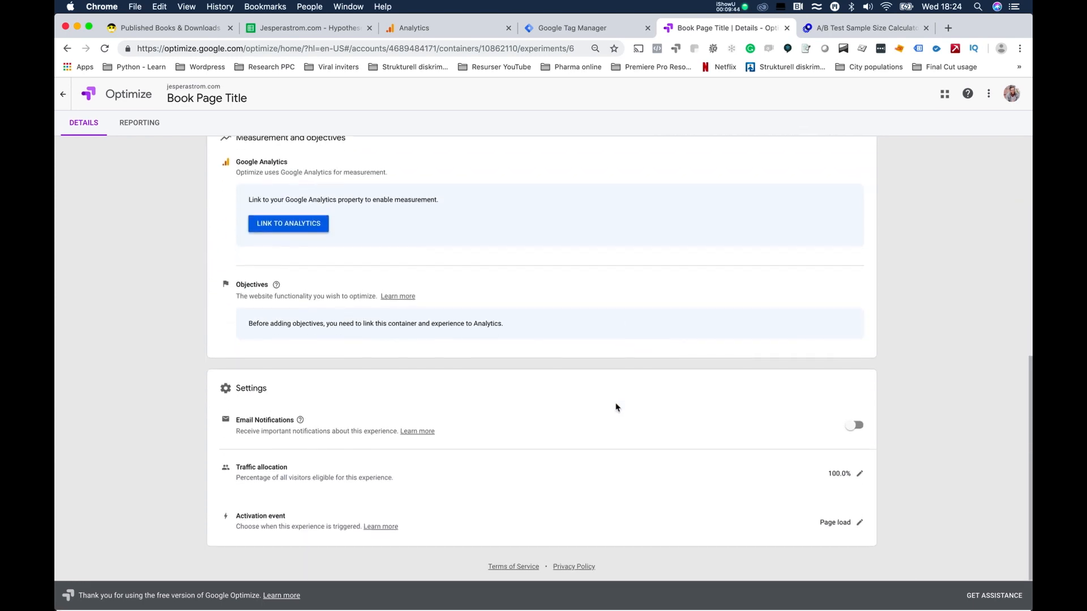
pyautogui.scroll(3, 330, 351)
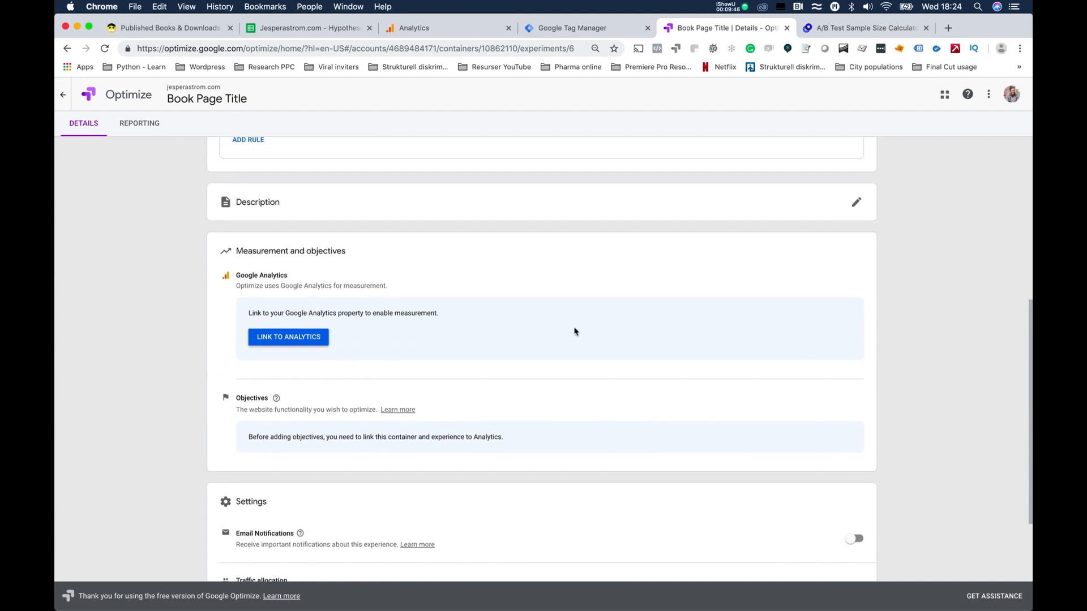
pyautogui.scroll(1, 803, 324)
pyautogui.scroll(1, 804, 331)
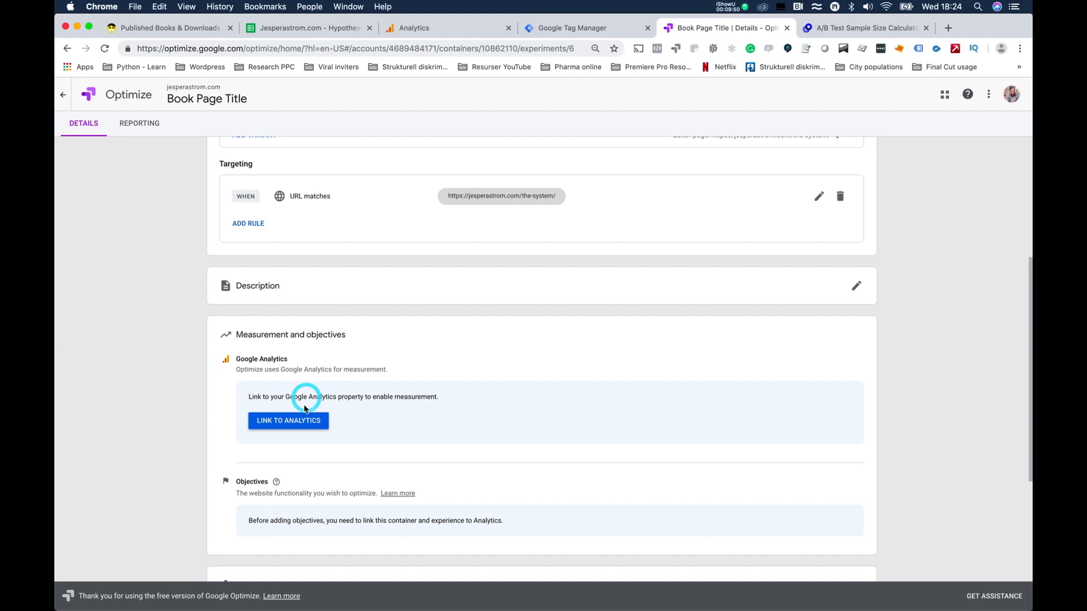
pyautogui.click(292, 420)
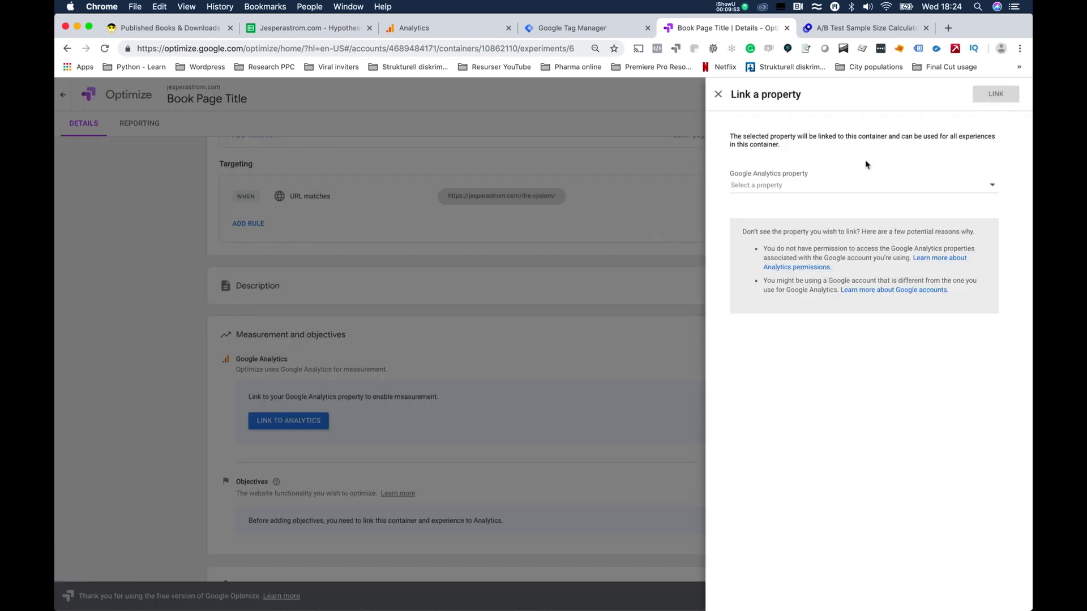
pyautogui.click(846, 184)
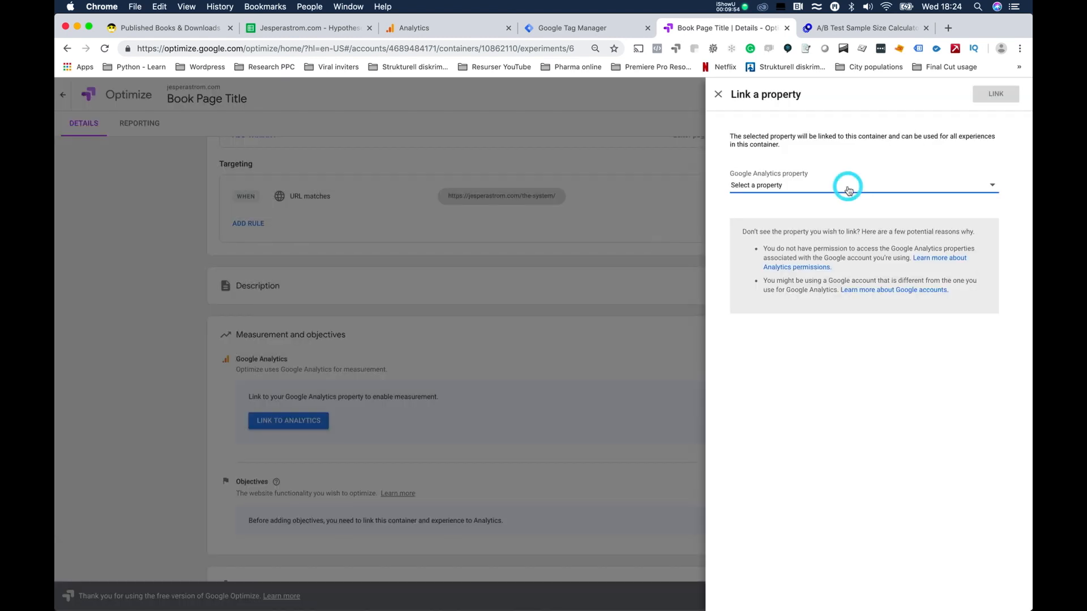
pyautogui.scroll(-5, 848, 210)
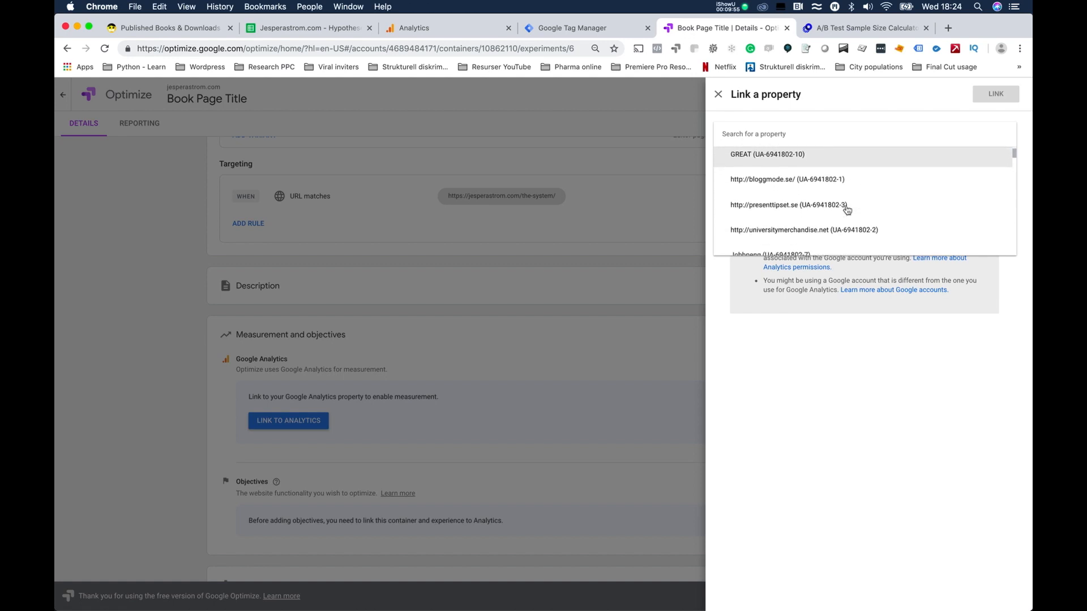
pyautogui.click(796, 134)
pyautogui.write('jesper')
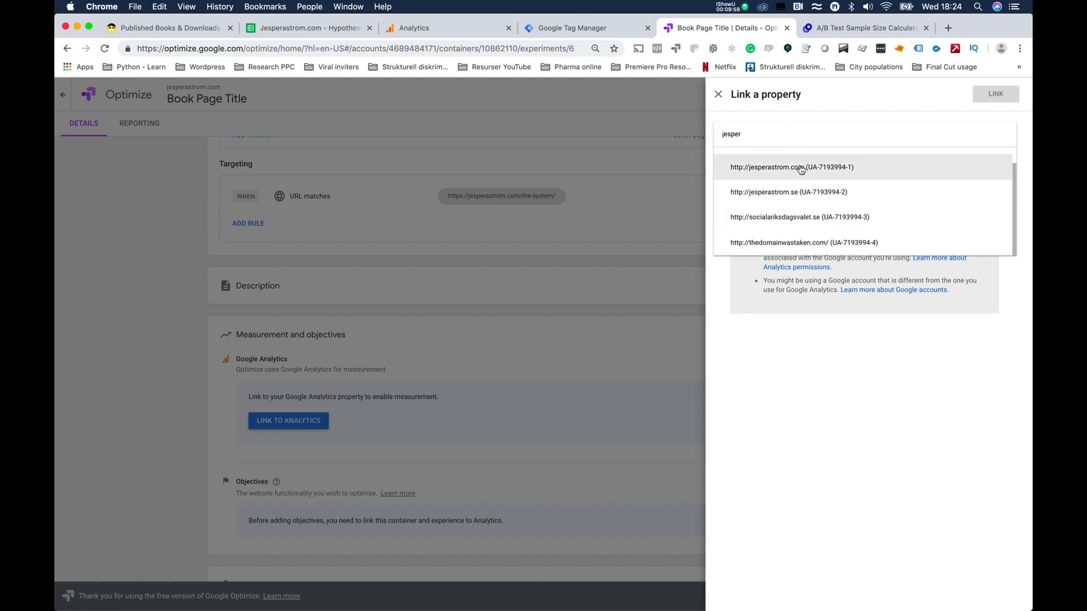
pyautogui.click(800, 168)
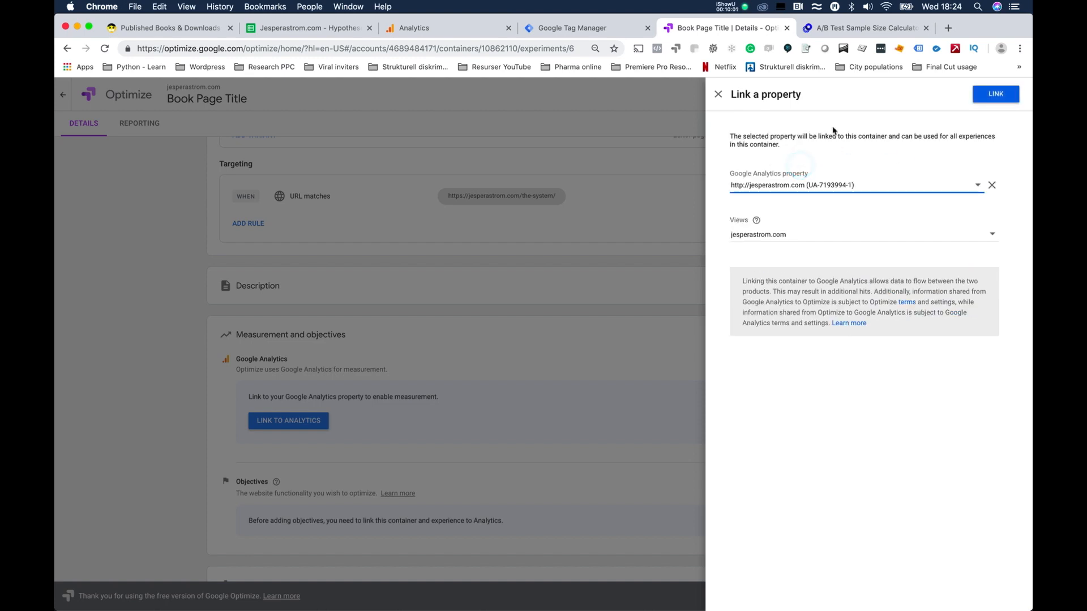
pyautogui.click(983, 100)
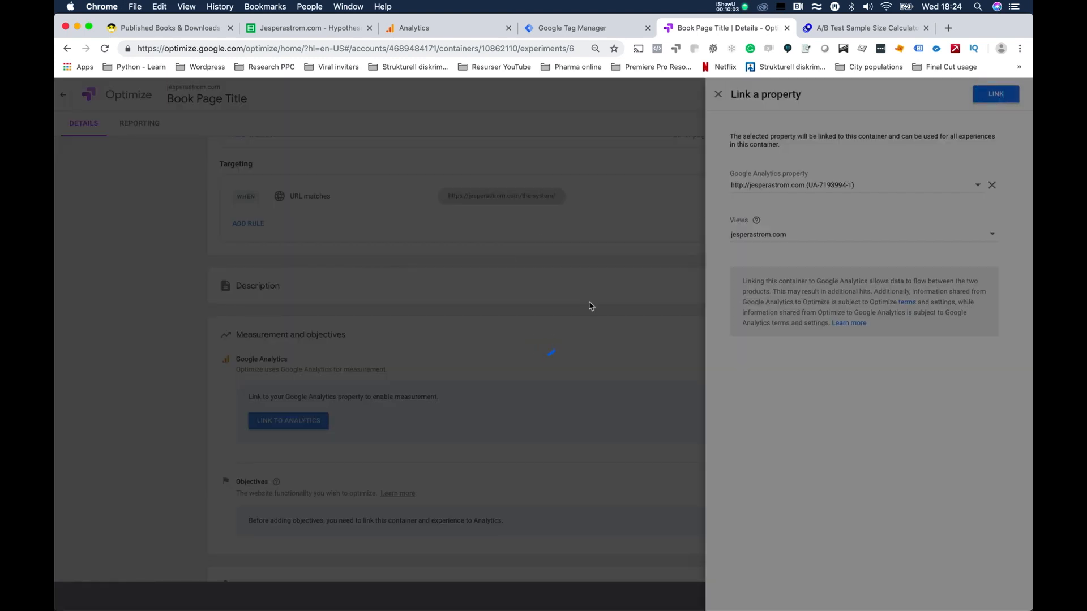
# Set "GA - Book Conversion Amazon (Goal 4 Completions)" as the experiment's primary objective
pyautogui.scroll(-3, 611, 387)
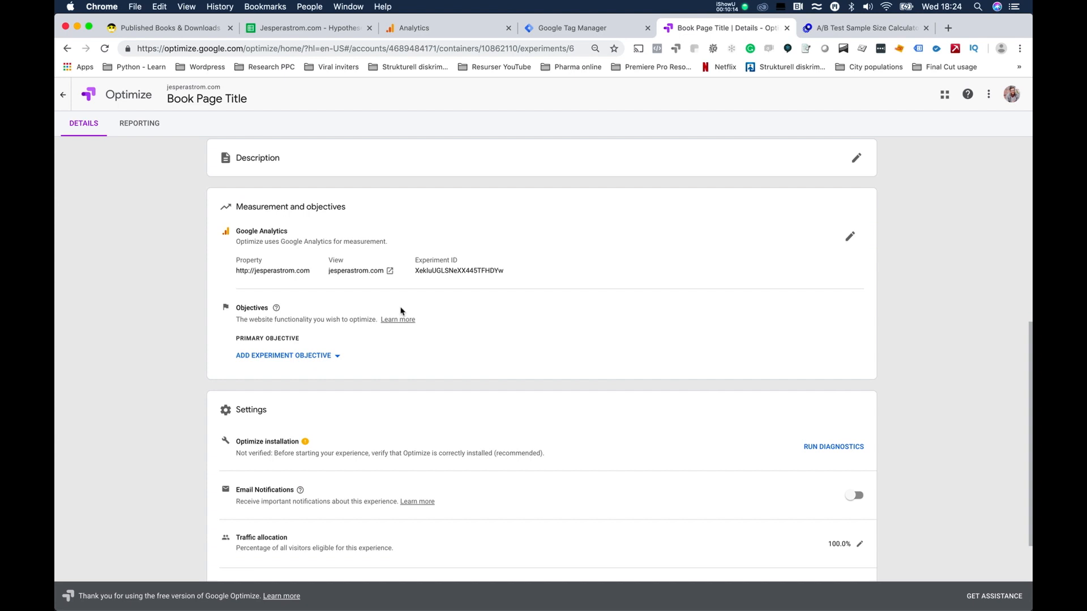
pyautogui.click(293, 355)
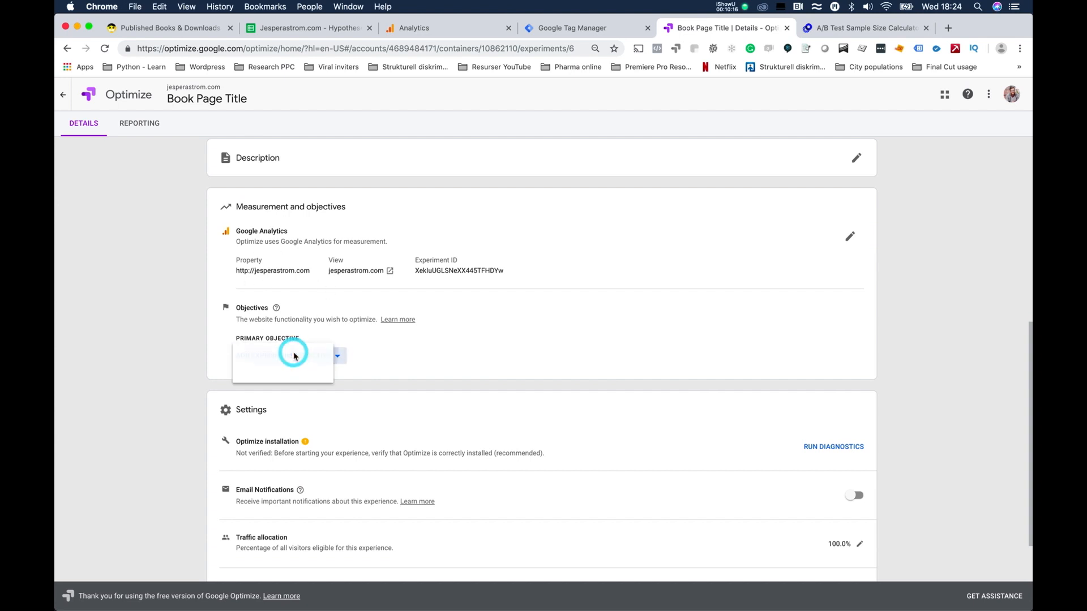
pyautogui.click(317, 355)
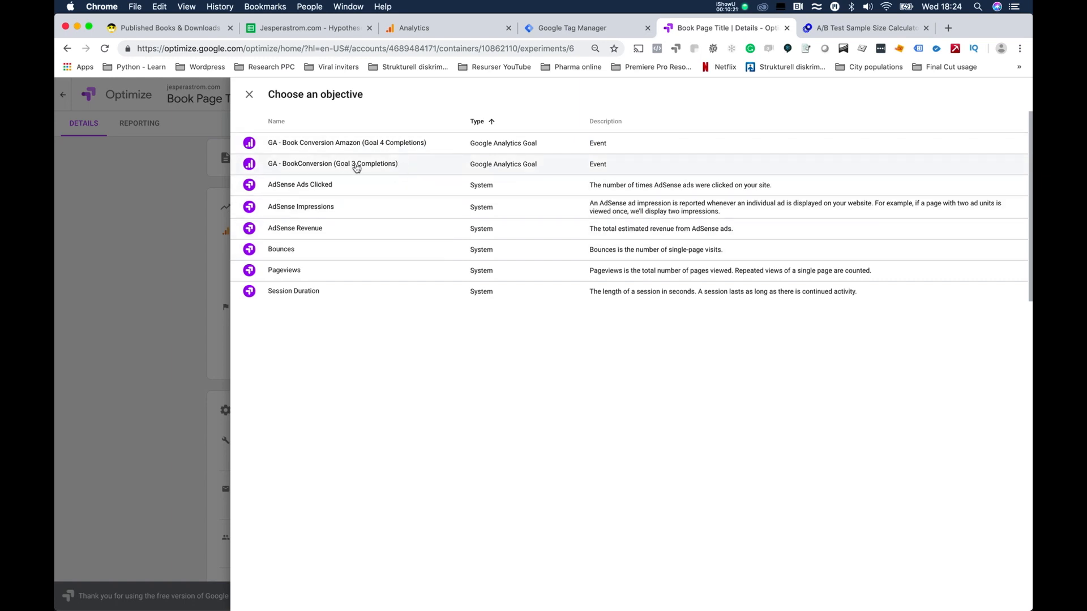
pyautogui.click(398, 144)
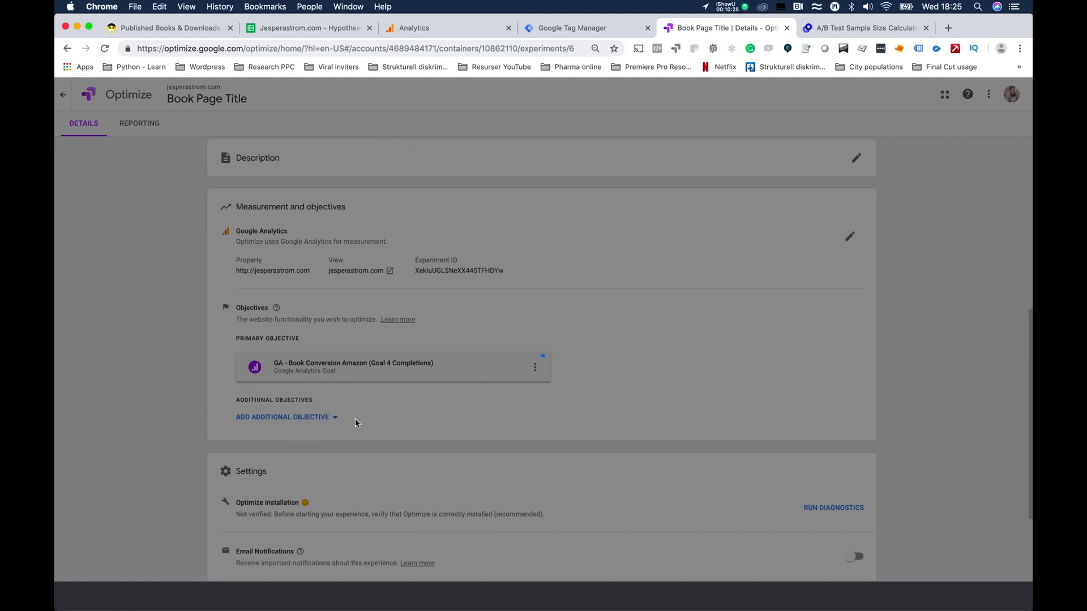
# Add "GA - BookConversion (Goal 3 Completions)" as an additional objective of the experiment
pyautogui.click(315, 417)
pyautogui.click(318, 419)
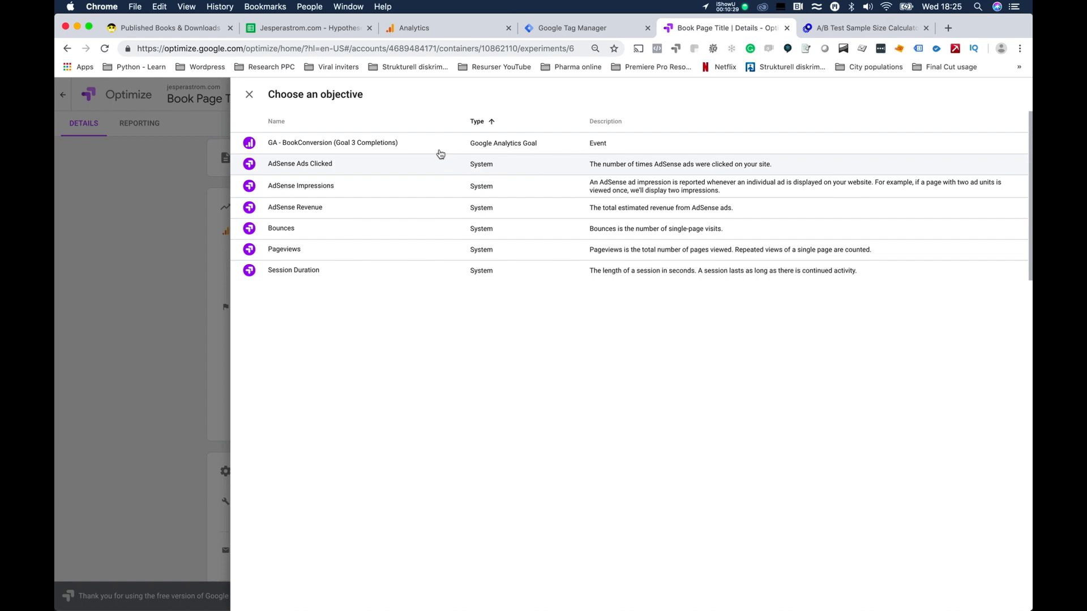
pyautogui.click(439, 143)
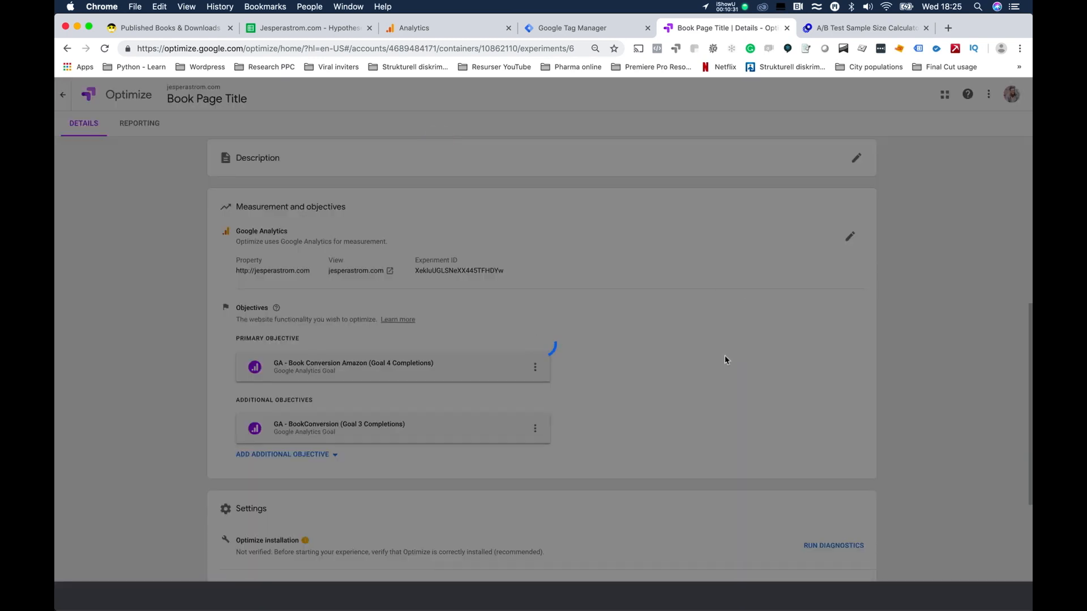
# Review the experiment's objectives, traffic and activation settings, variants and targeting
pyautogui.scroll(-3, 658, 377)
pyautogui.scroll(-2, 654, 362)
pyautogui.scroll(4, 651, 352)
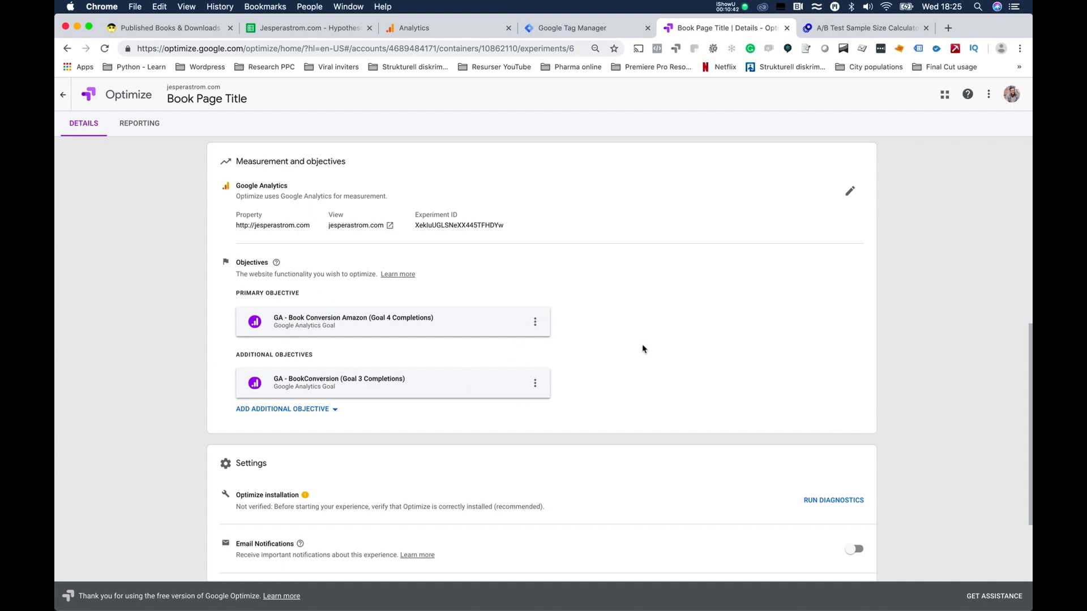
pyautogui.scroll(-1, 622, 330)
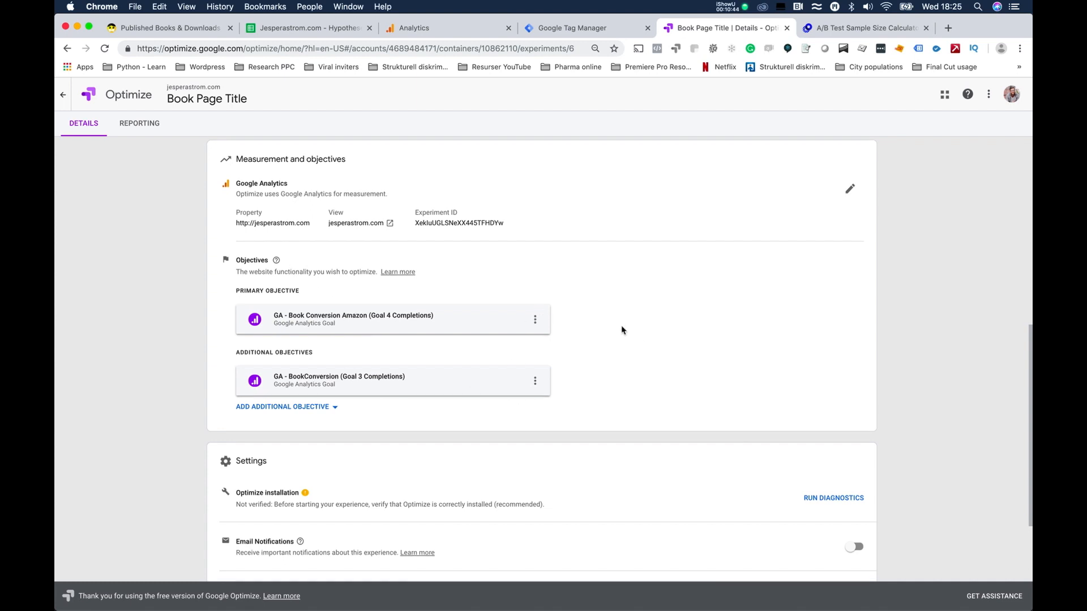
pyautogui.scroll(-5, 621, 330)
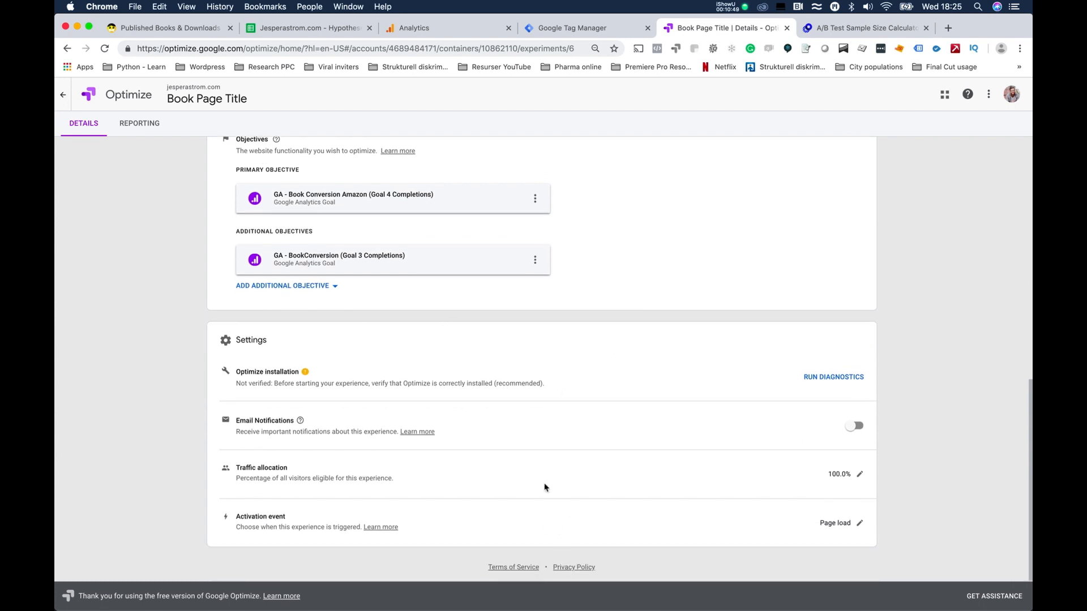
pyautogui.scroll(15, 630, 381)
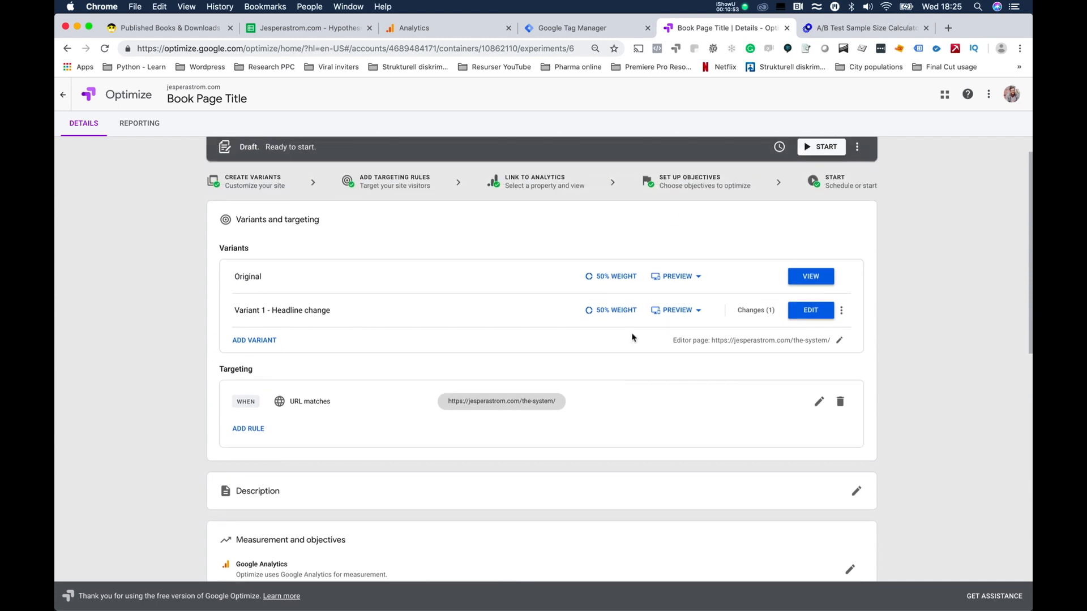
pyautogui.scroll(-10, 623, 377)
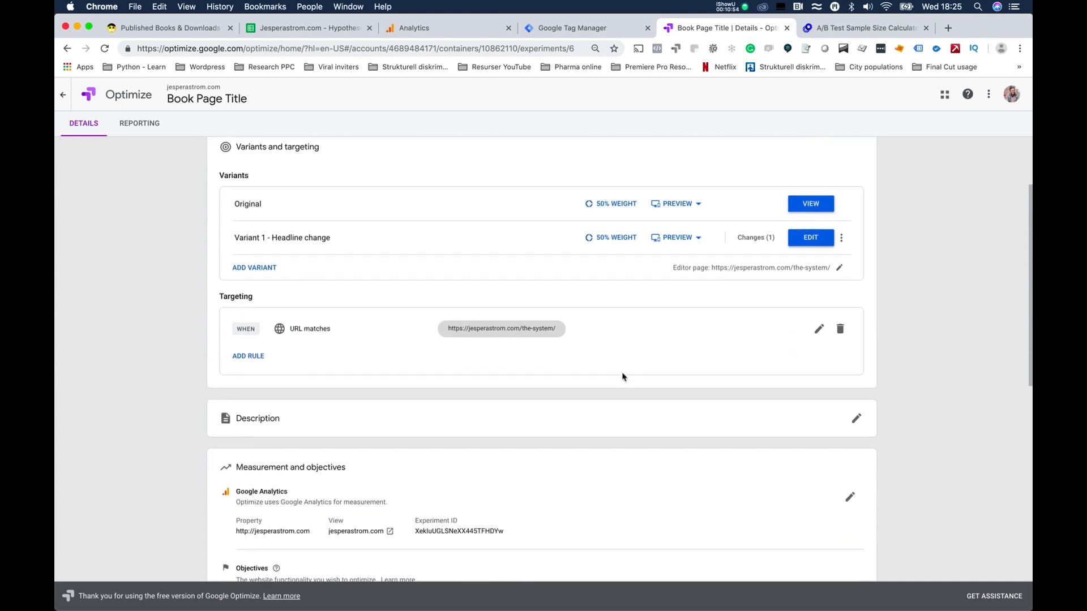
pyautogui.scroll(-7, 622, 377)
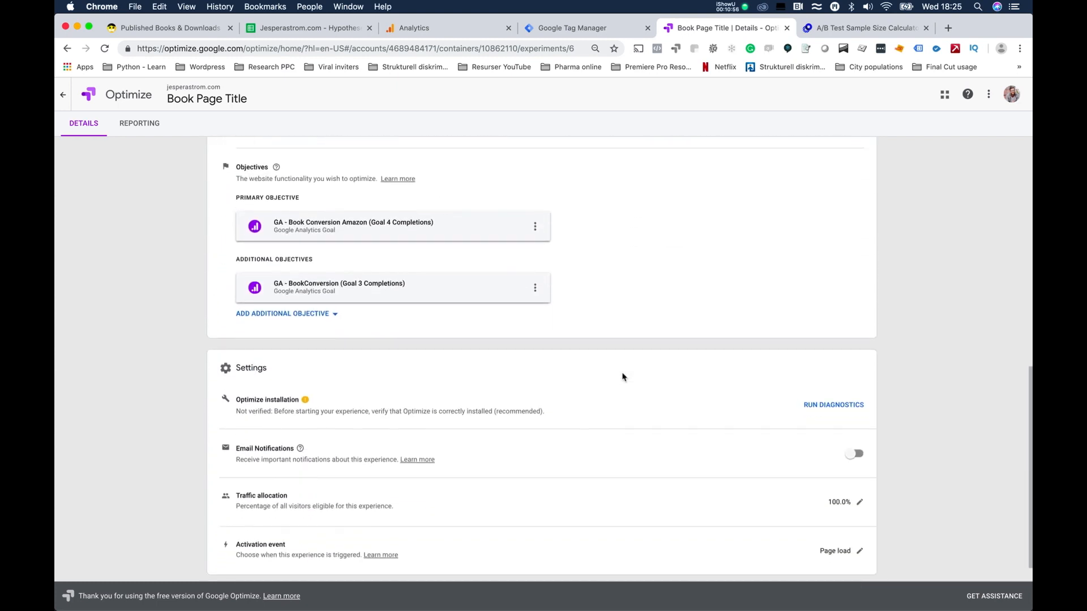
pyautogui.scroll(8, 622, 377)
pyautogui.scroll(11, 622, 377)
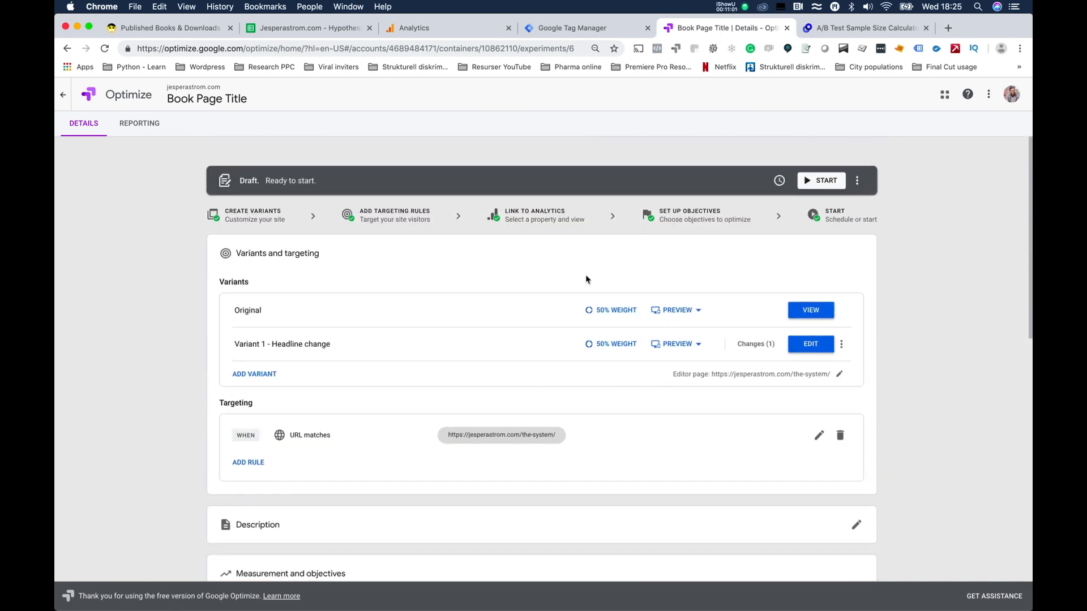
# Start the "Book Page Title" experiment
pyautogui.click(822, 182)
pyautogui.moveTo(405, 335); pyautogui.dragTo(637, 337)
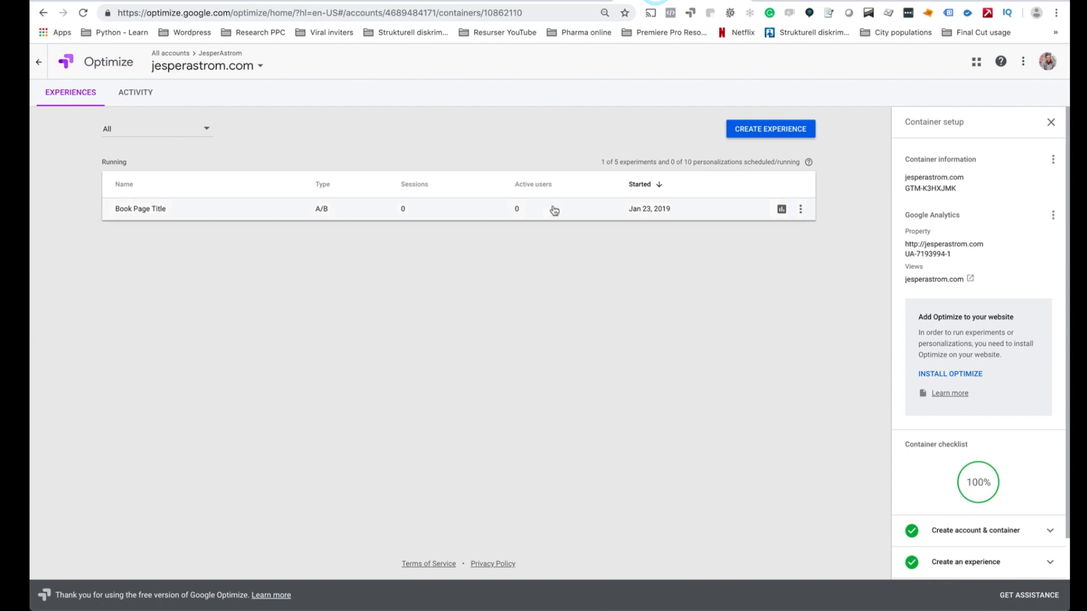
# Switch to Tag Manager and save the "GO - Google Optimize Container Site wide" tag without its All Pages firing trigger
pyautogui.click(544, 1)
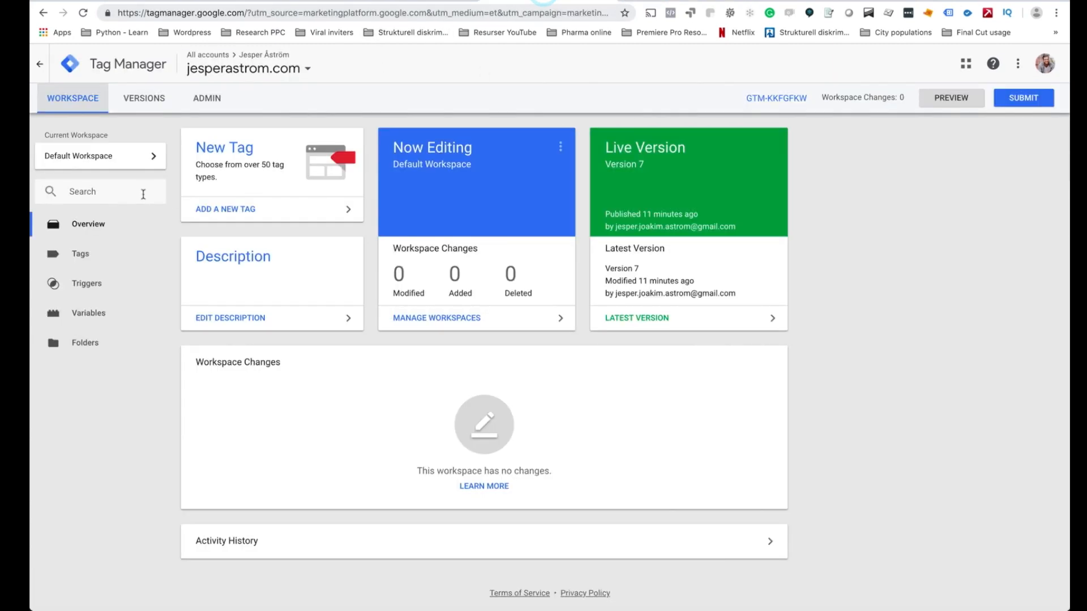
pyautogui.click(106, 253)
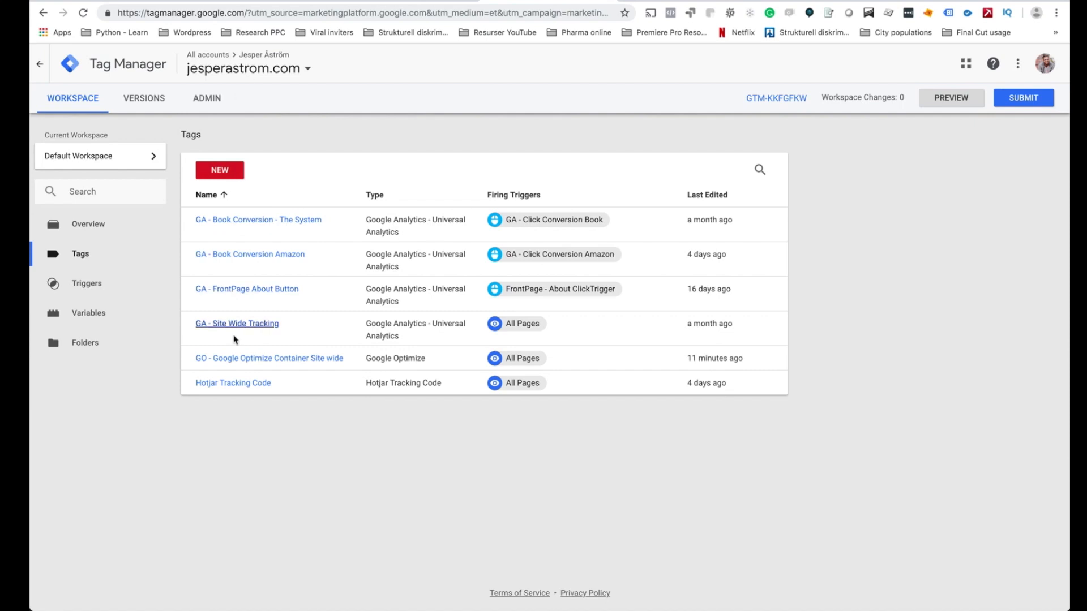
pyautogui.click(232, 358)
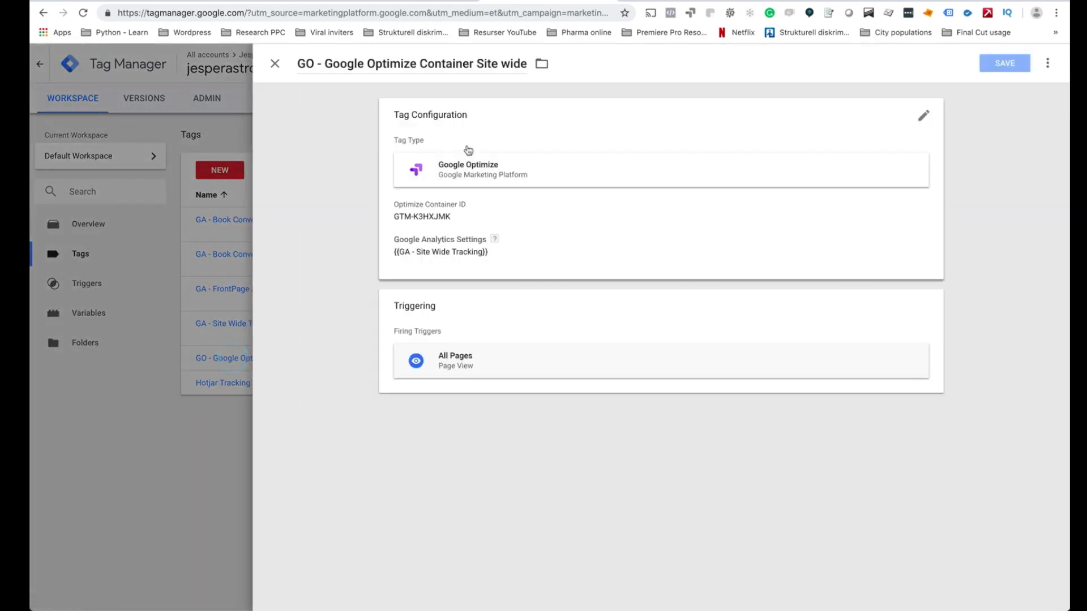
pyautogui.click(930, 310)
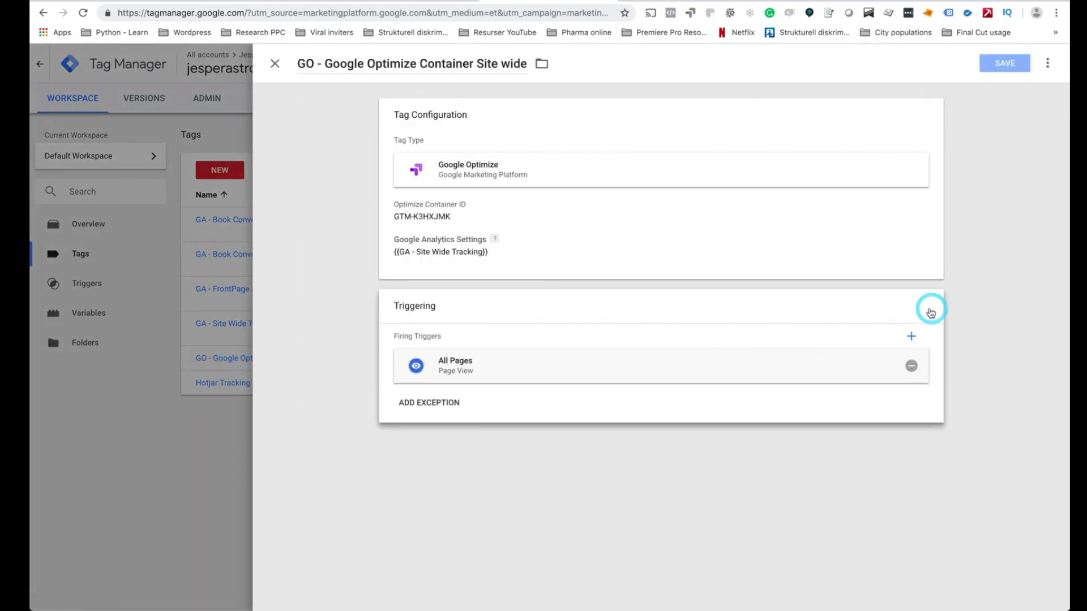
pyautogui.click(911, 365)
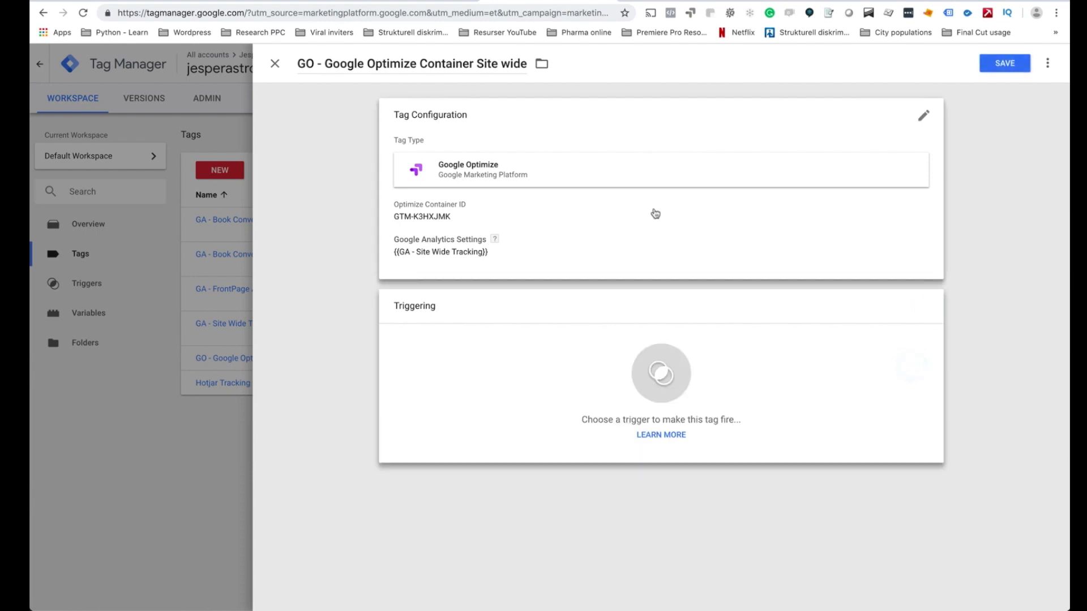
pyautogui.click(1007, 64)
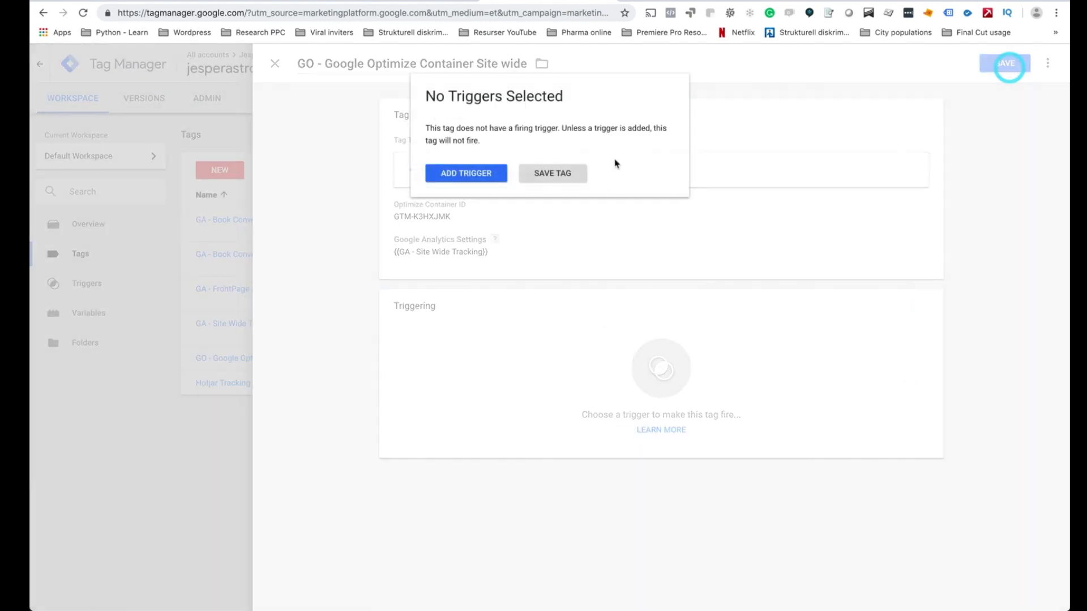
pyautogui.click(538, 172)
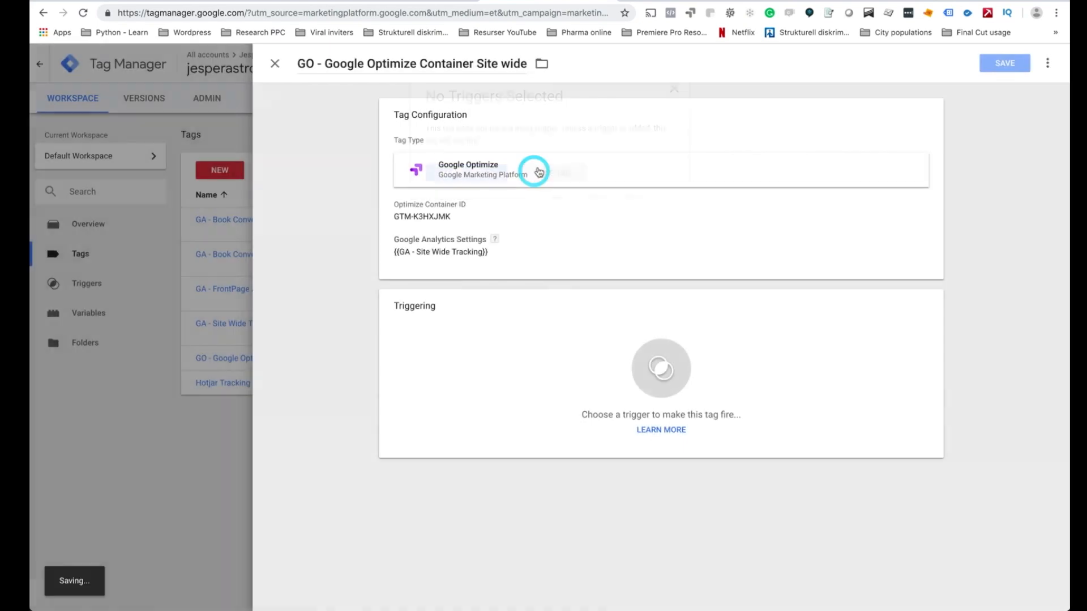
pyautogui.click(275, 66)
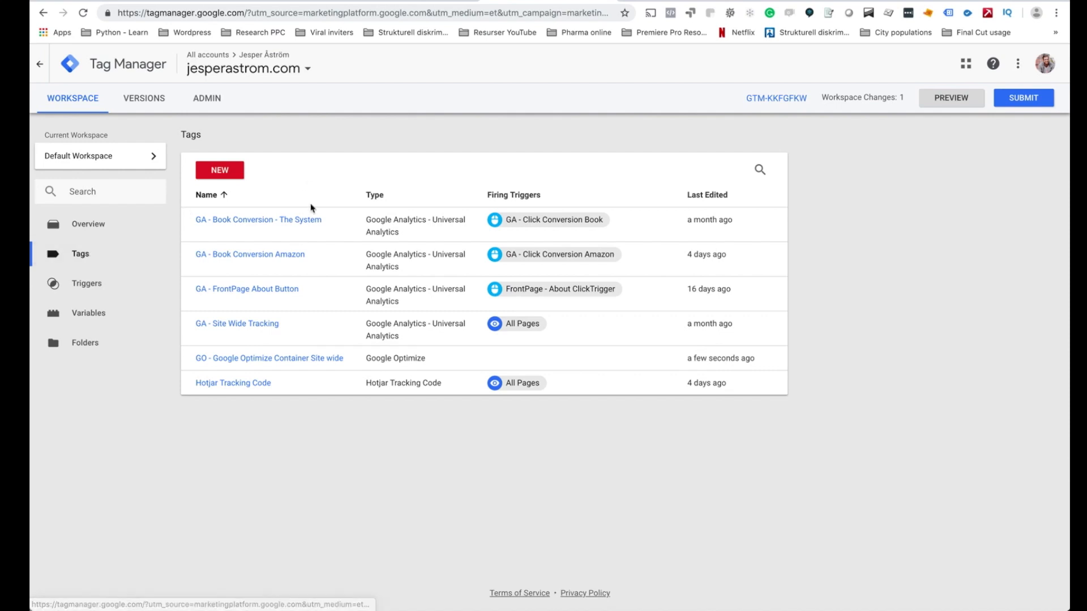
# Set "GO - Google Optimize Container Site wide" to fire before the "GA - Site Wide Tracking" tag through tag sequencing, and save the tag
pyautogui.click(268, 331)
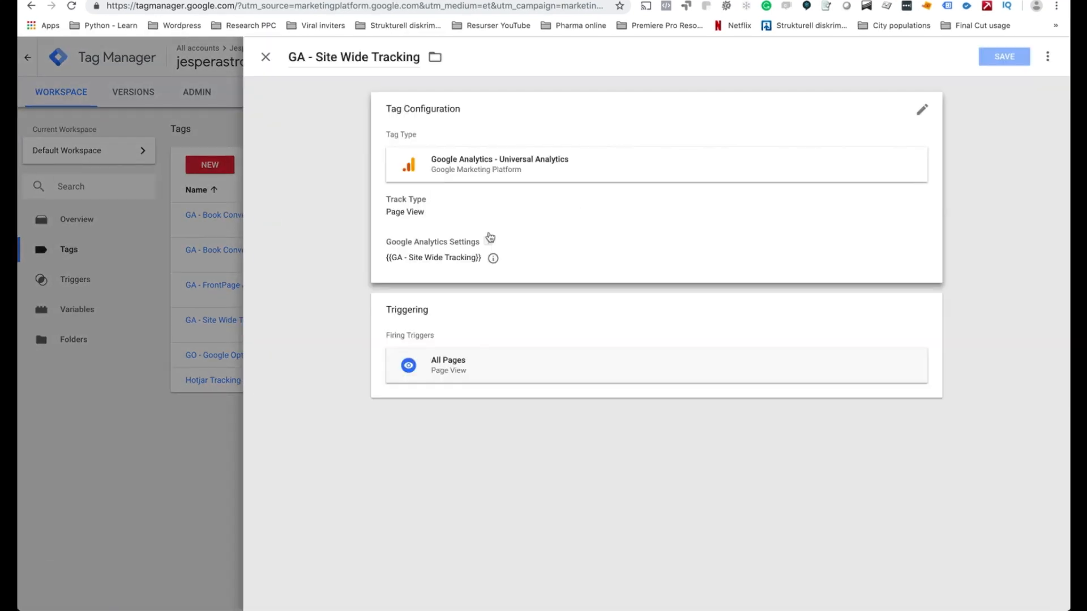
pyautogui.click(489, 235)
pyautogui.click(451, 337)
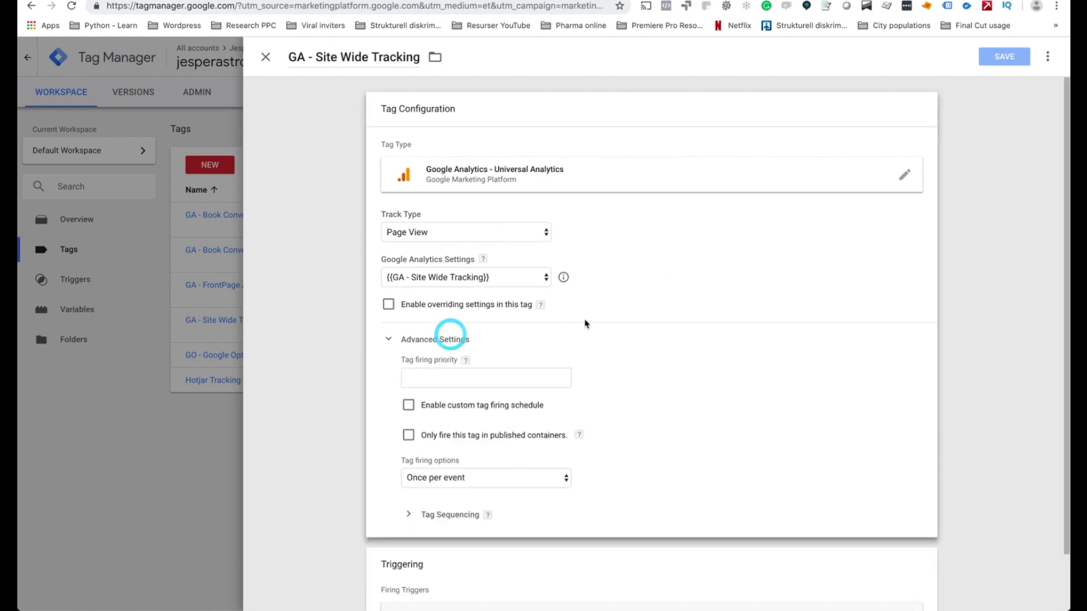
pyautogui.click(450, 514)
pyautogui.scroll(-3, 497, 440)
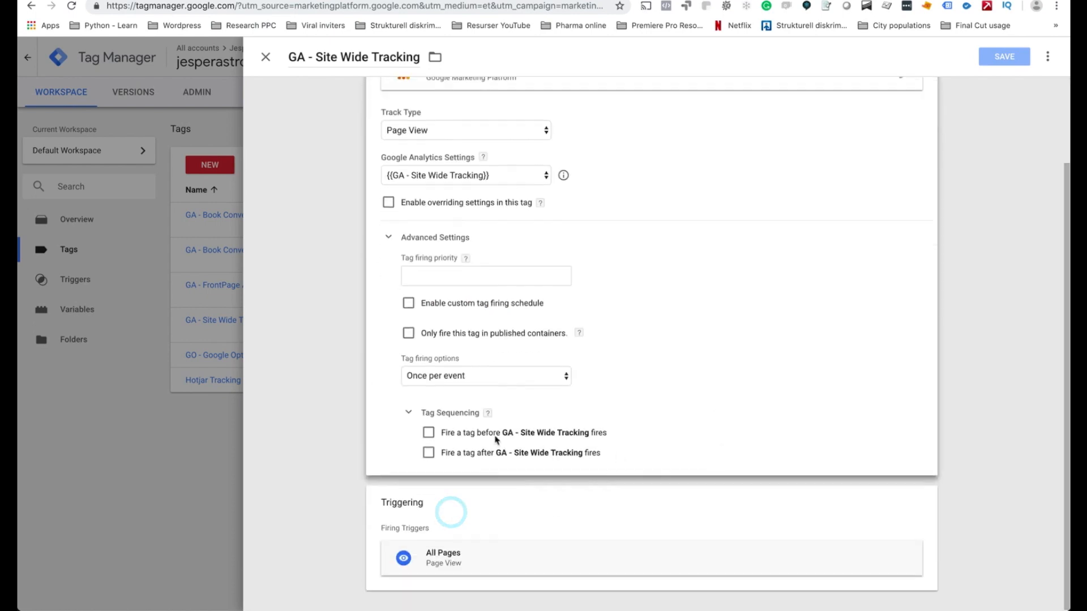
pyautogui.click(428, 432)
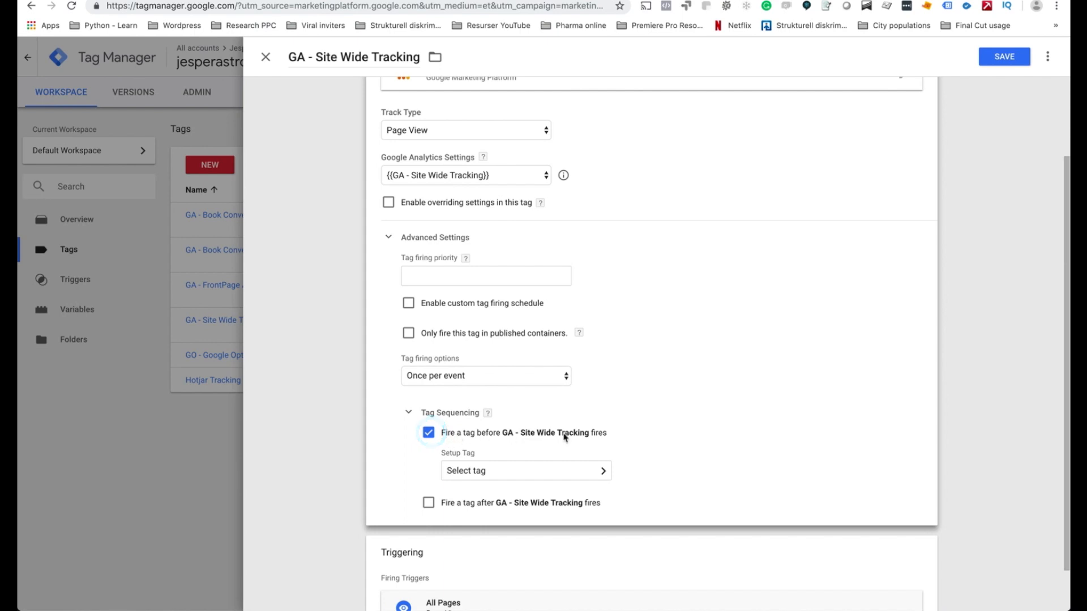
pyautogui.click(558, 475)
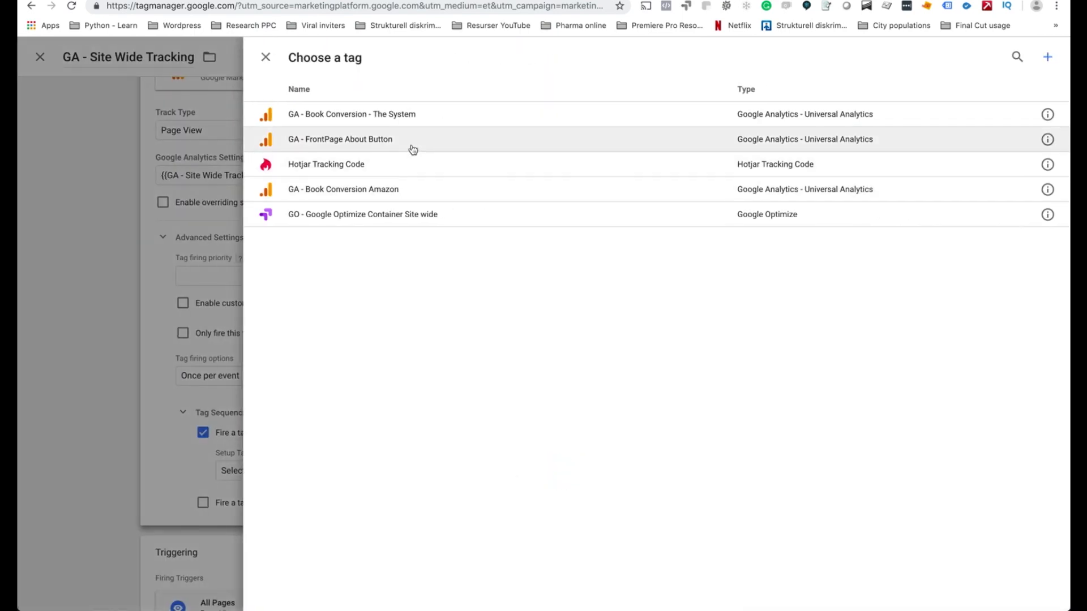
pyautogui.click(408, 213)
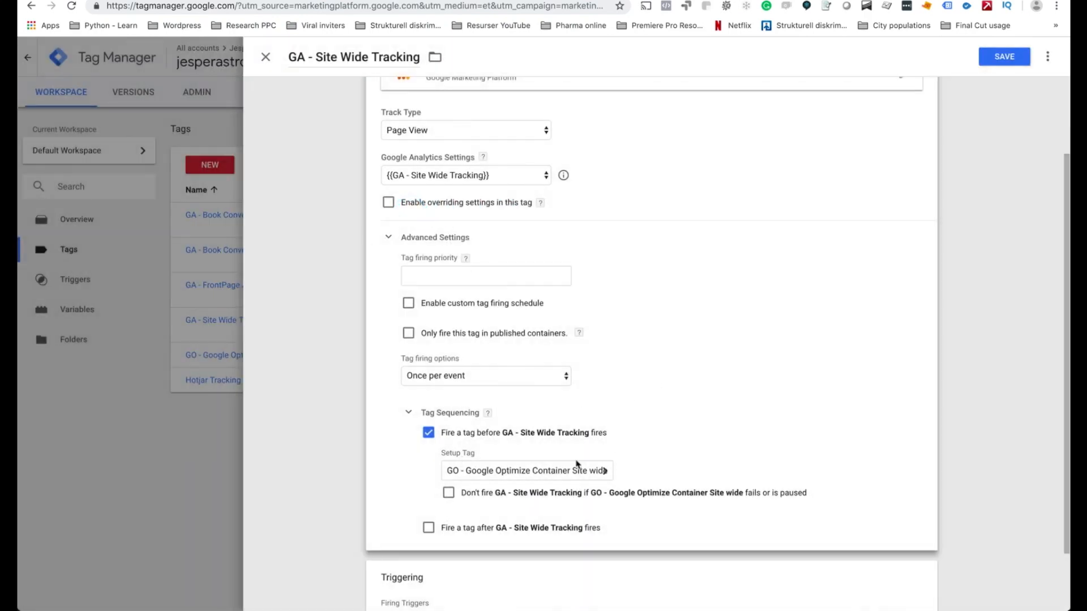
pyautogui.scroll(-2, 640, 472)
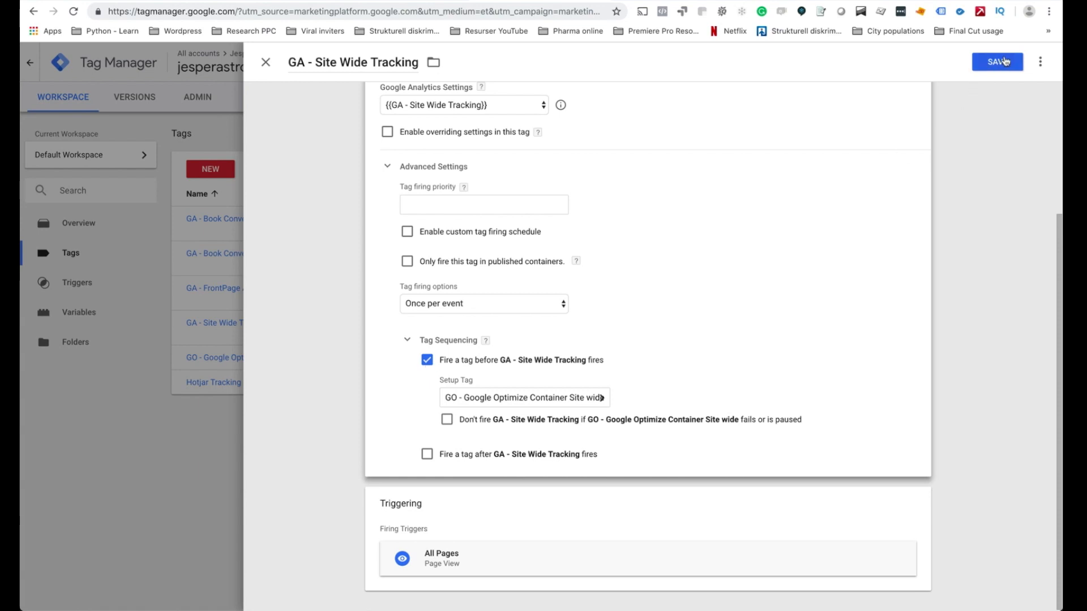
pyautogui.click(1000, 67)
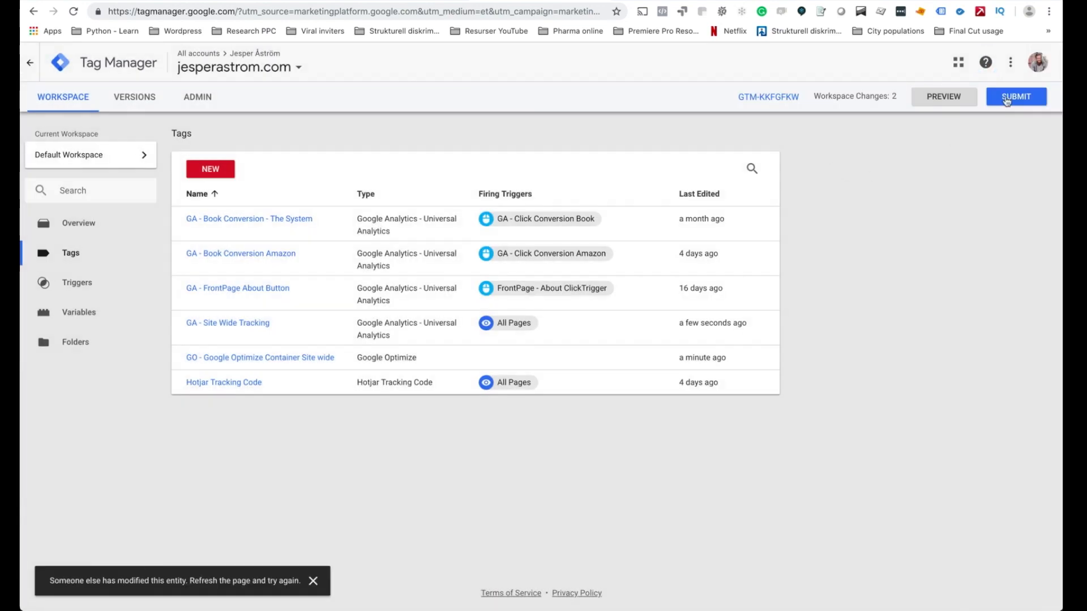
# Publish the workspace changes to the Live environment as a version named "Adjusted the Optimize tag"
pyautogui.click(1015, 97)
pyautogui.click(528, 196)
pyautogui.write('Bla bla')
pyautogui.write('Adjusted the ')
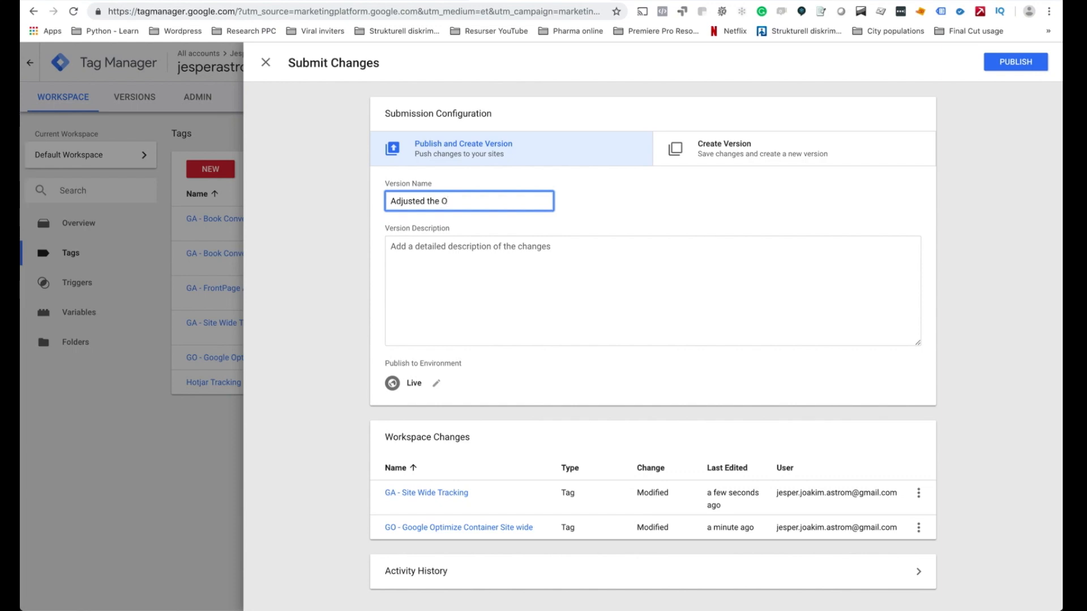
pyautogui.write('Optimize tag')
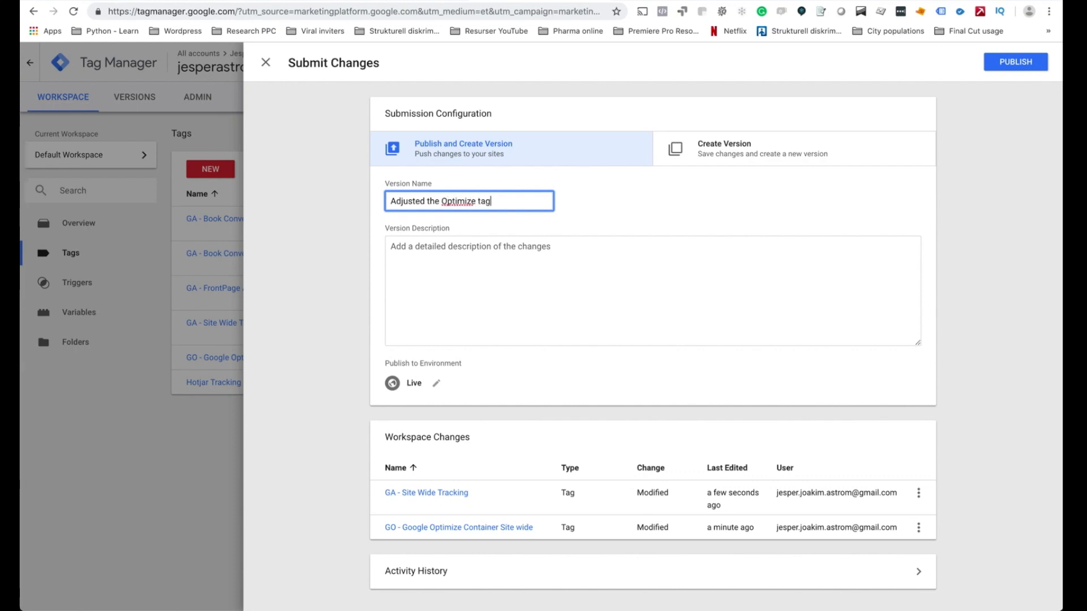
pyautogui.click(1015, 63)
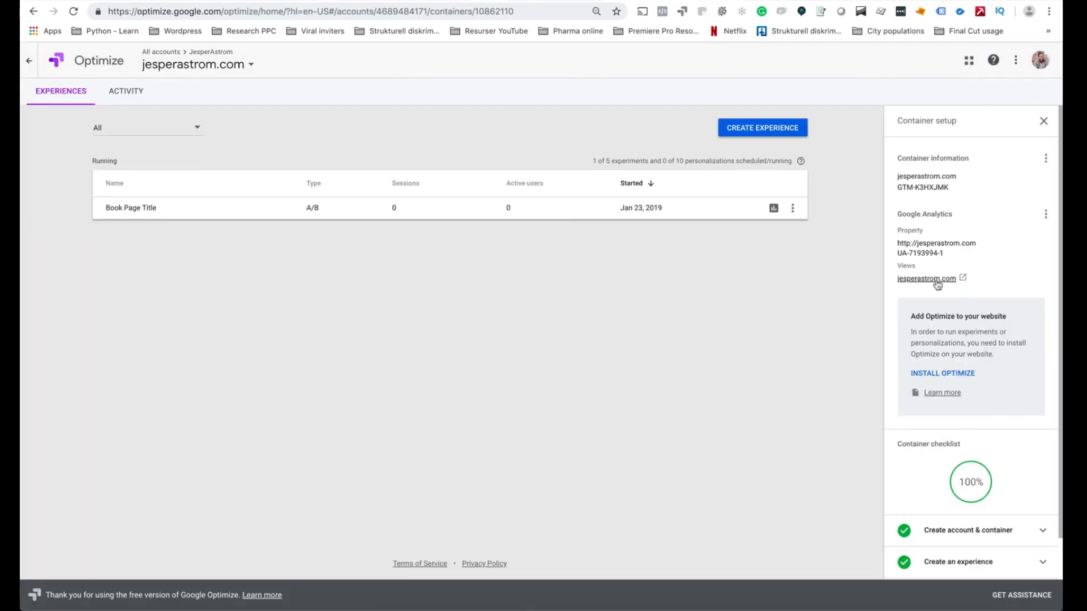
# Check the Optimize installation from the "Book Page Title" experiment in Google Optimize, and return to the experiment's details
pyautogui.click(403, 210)
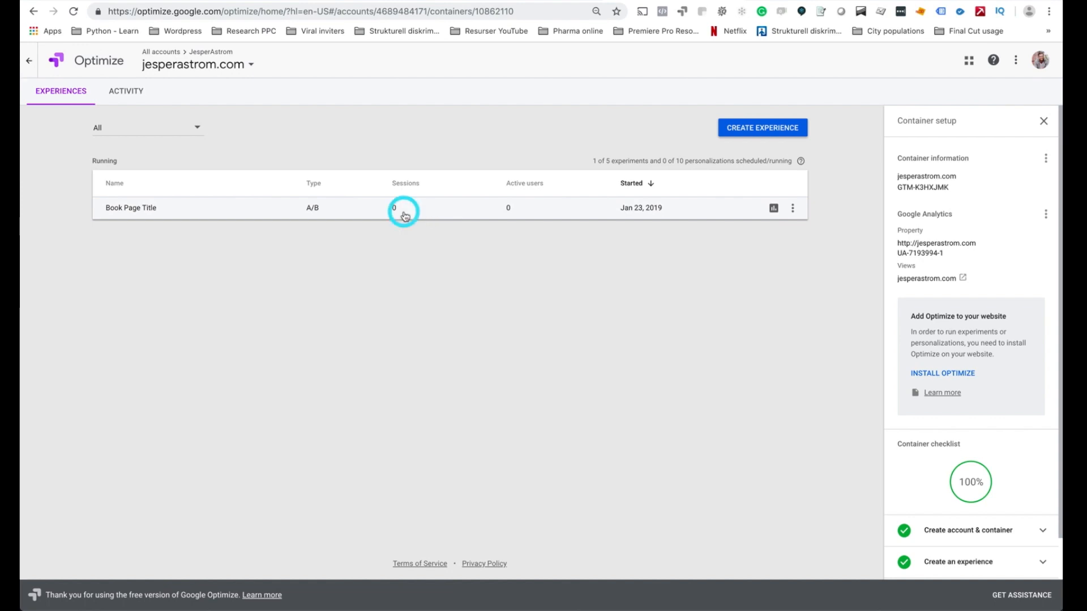
pyautogui.scroll(-5, 609, 272)
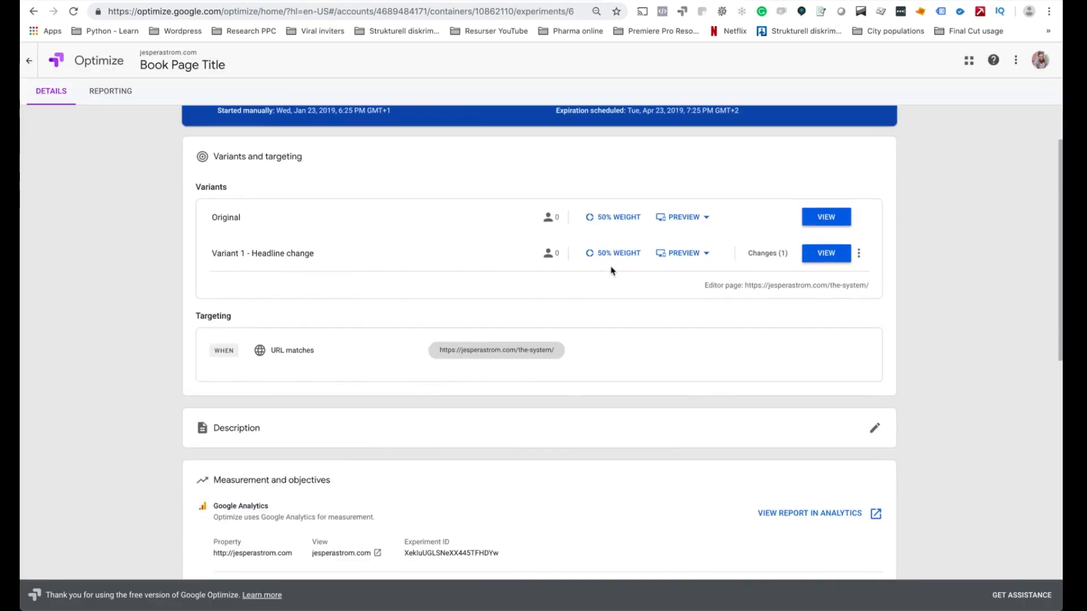
pyautogui.scroll(-3, 605, 324)
pyautogui.click(828, 423)
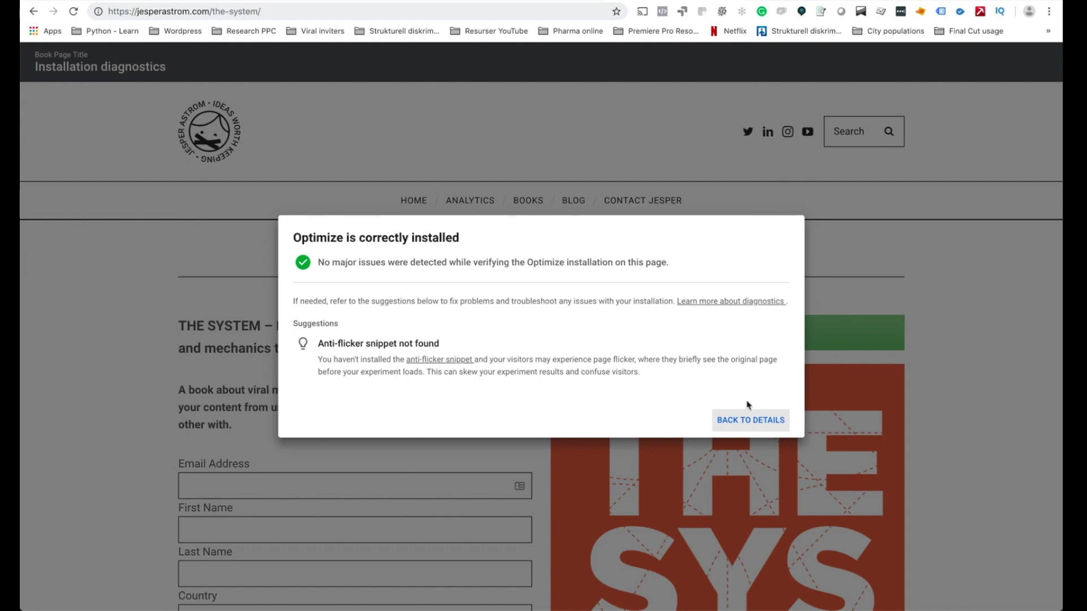
pyautogui.click(756, 422)
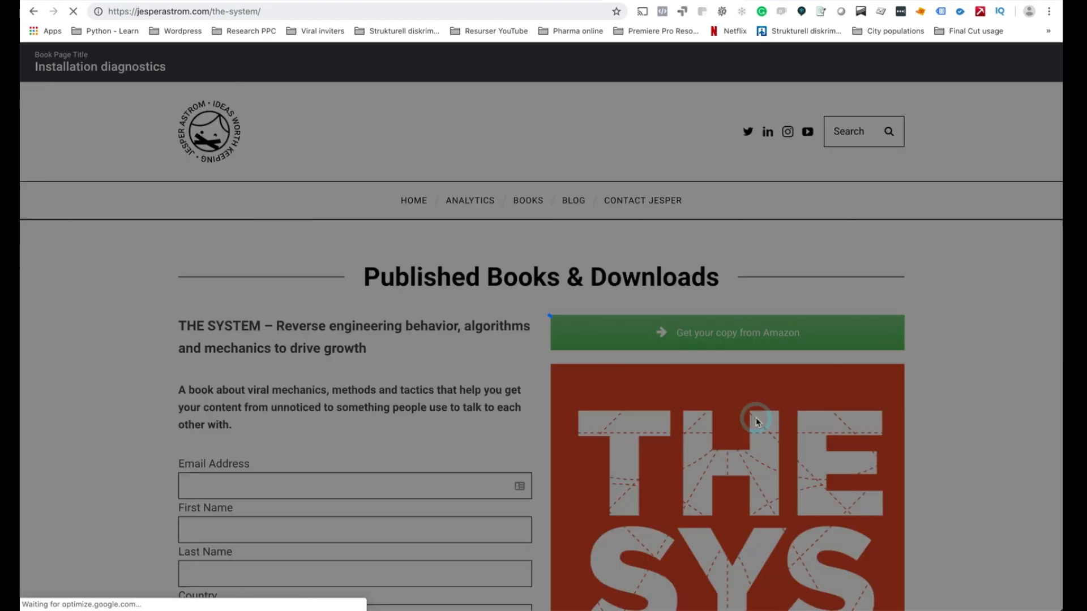